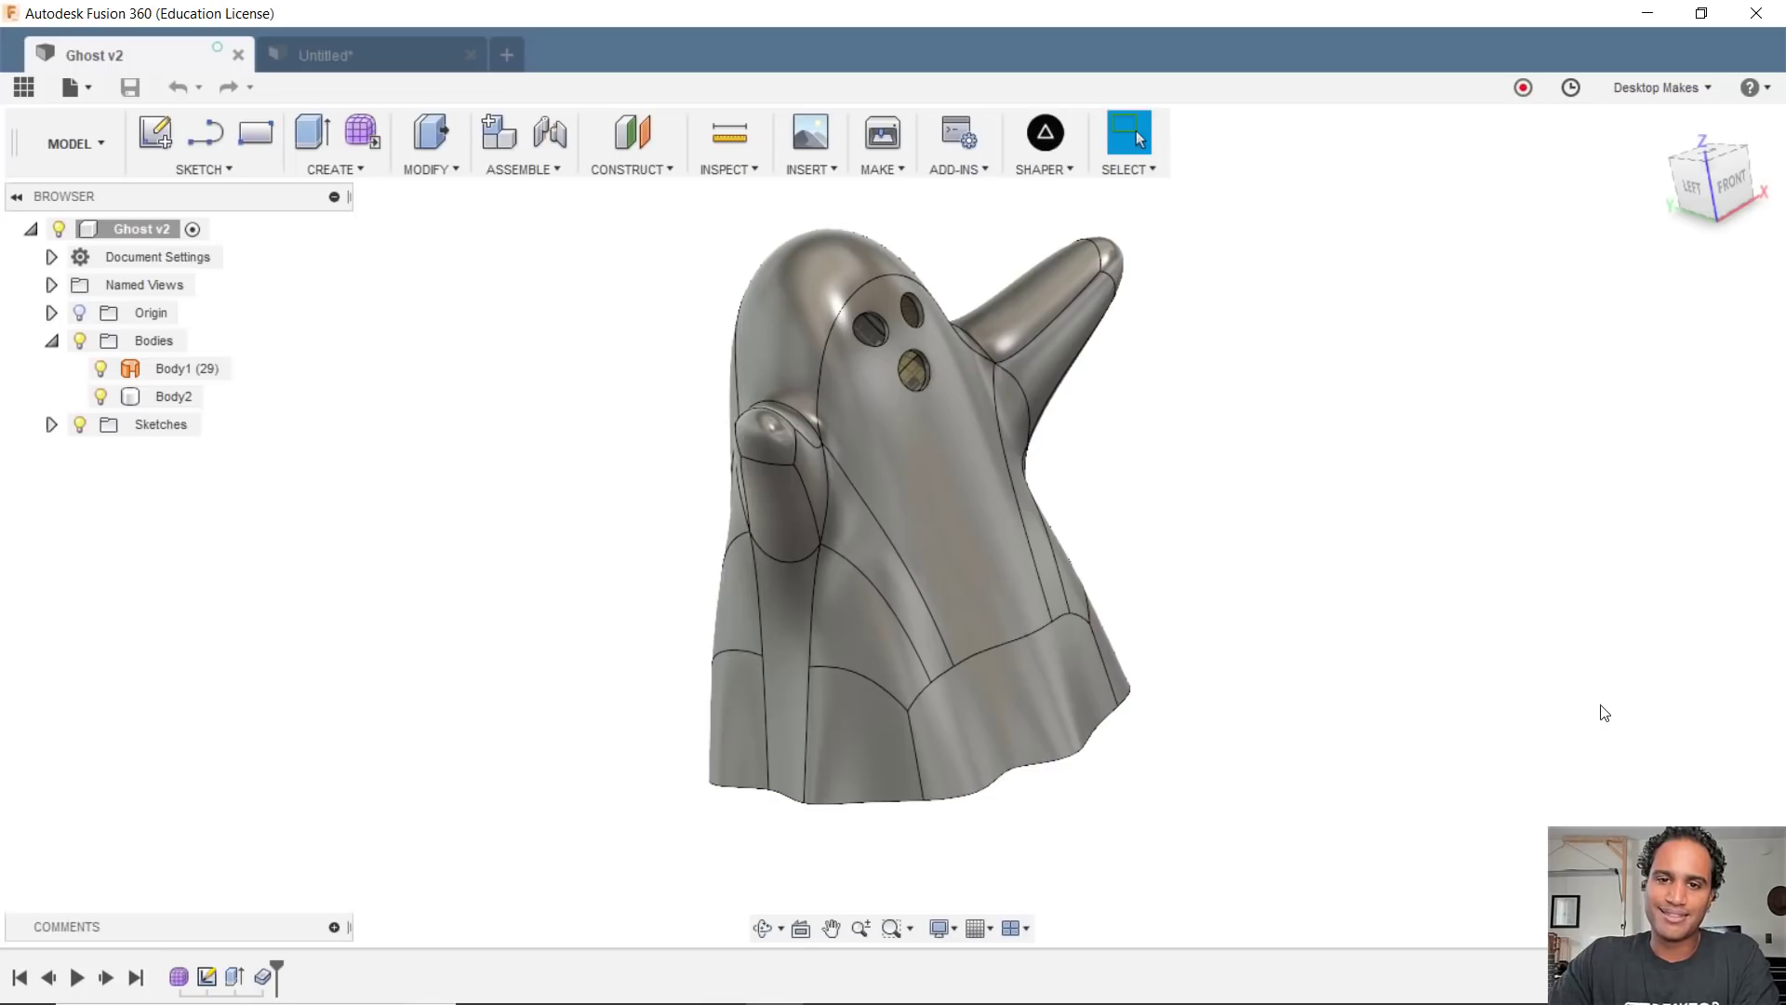
Step: Send the ghost body to Simplify3D through 3D Print with medium refinement and the custom print utility
{"action": "middle_click_drag", "start_coordinate": [1600, 710], "coordinate": [863, 608], "text": "shift"}
{"action": "key", "text": "Escape"}
{"action": "left_click", "coordinate": [1282, 716]}
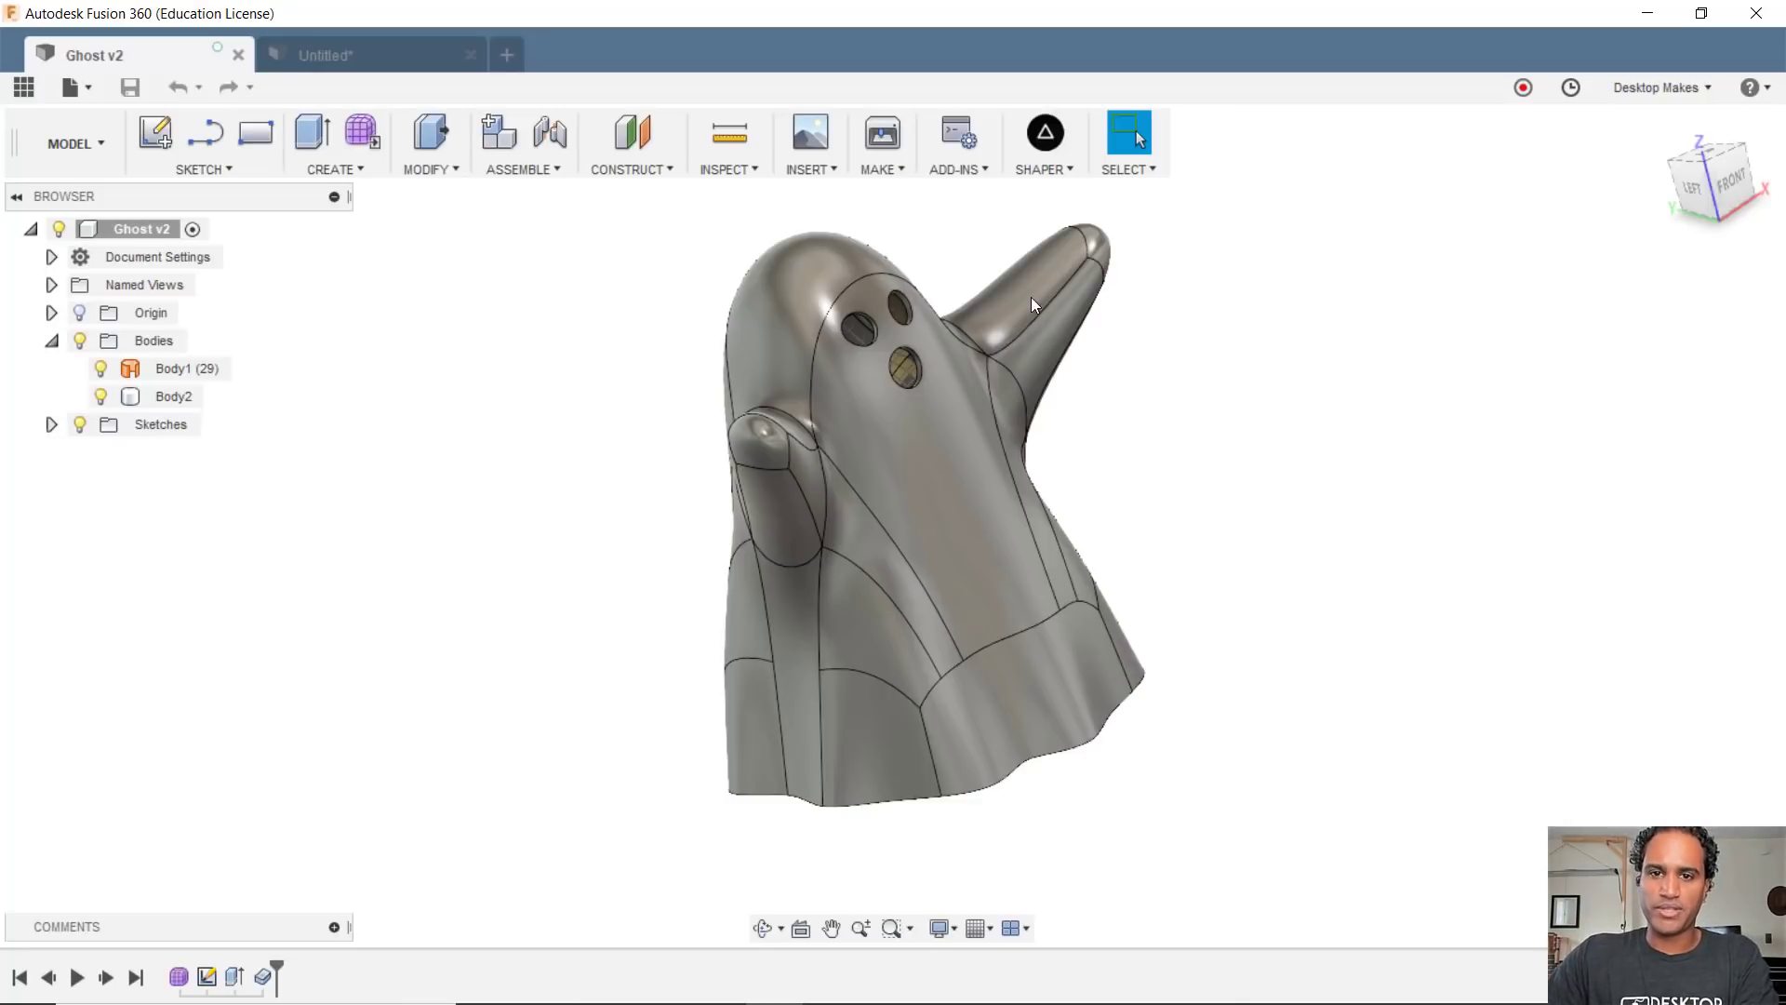
{"action": "left_click", "coordinate": [894, 173]}
{"action": "left_click", "coordinate": [895, 192]}
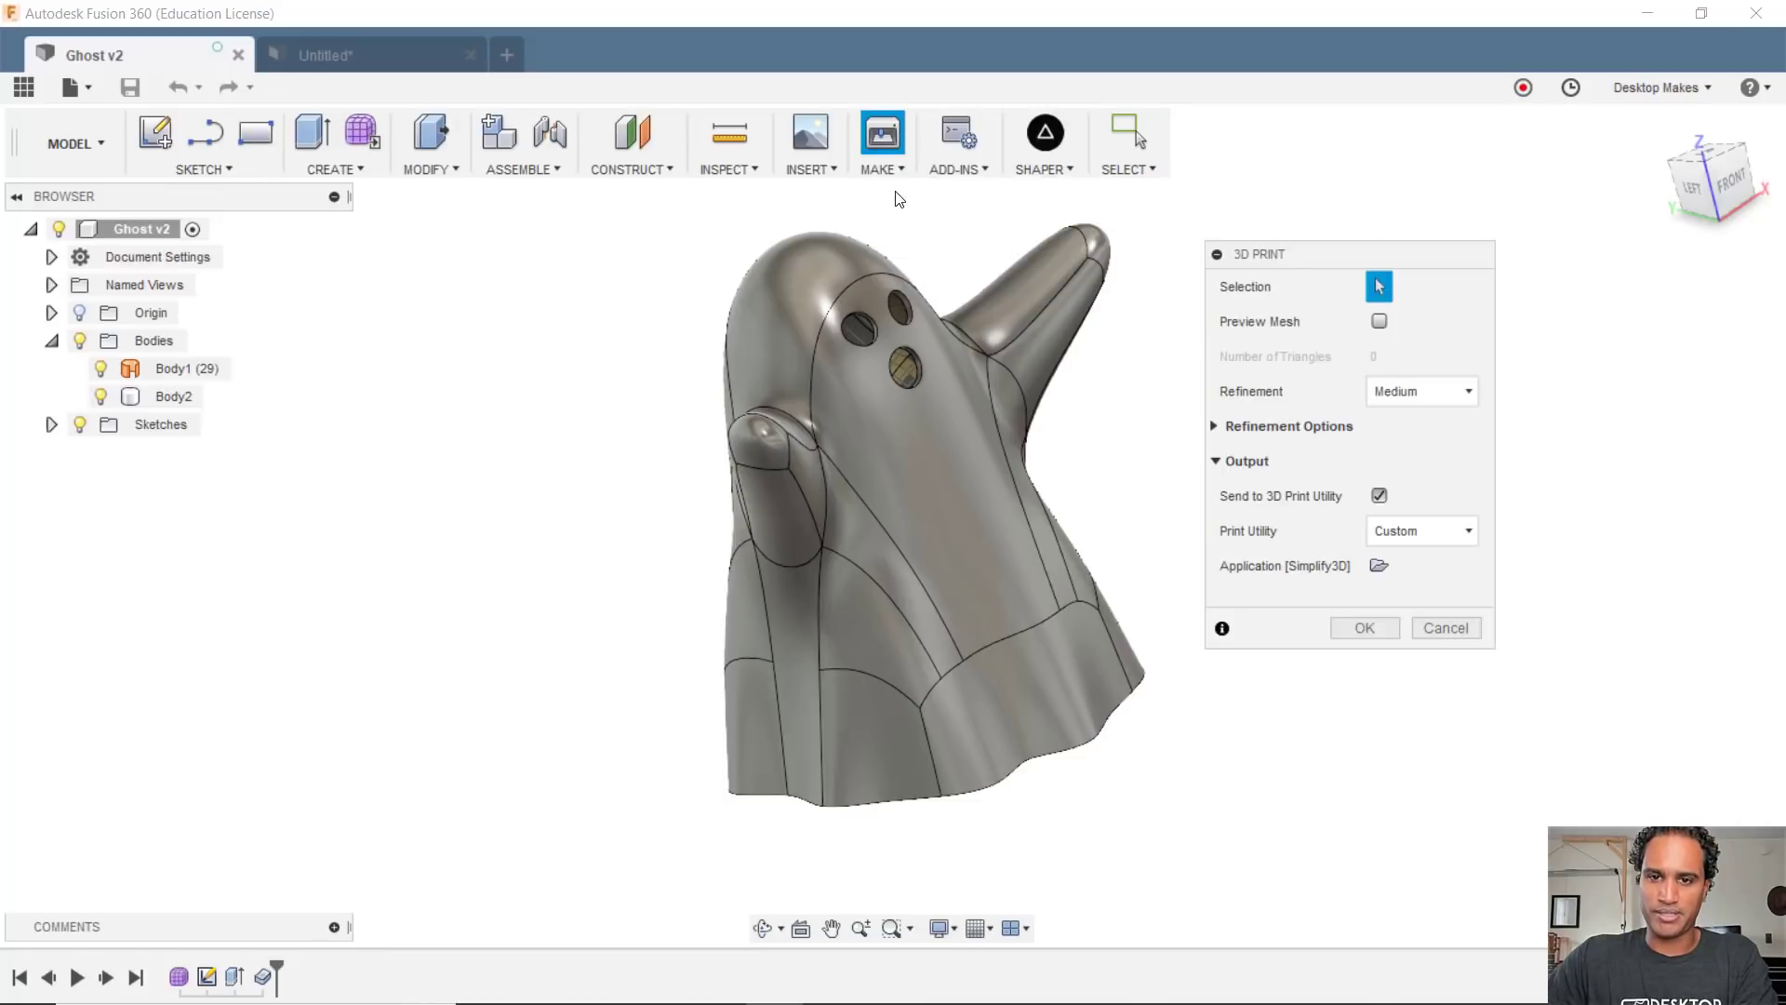
{"action": "left_click", "coordinate": [947, 504]}
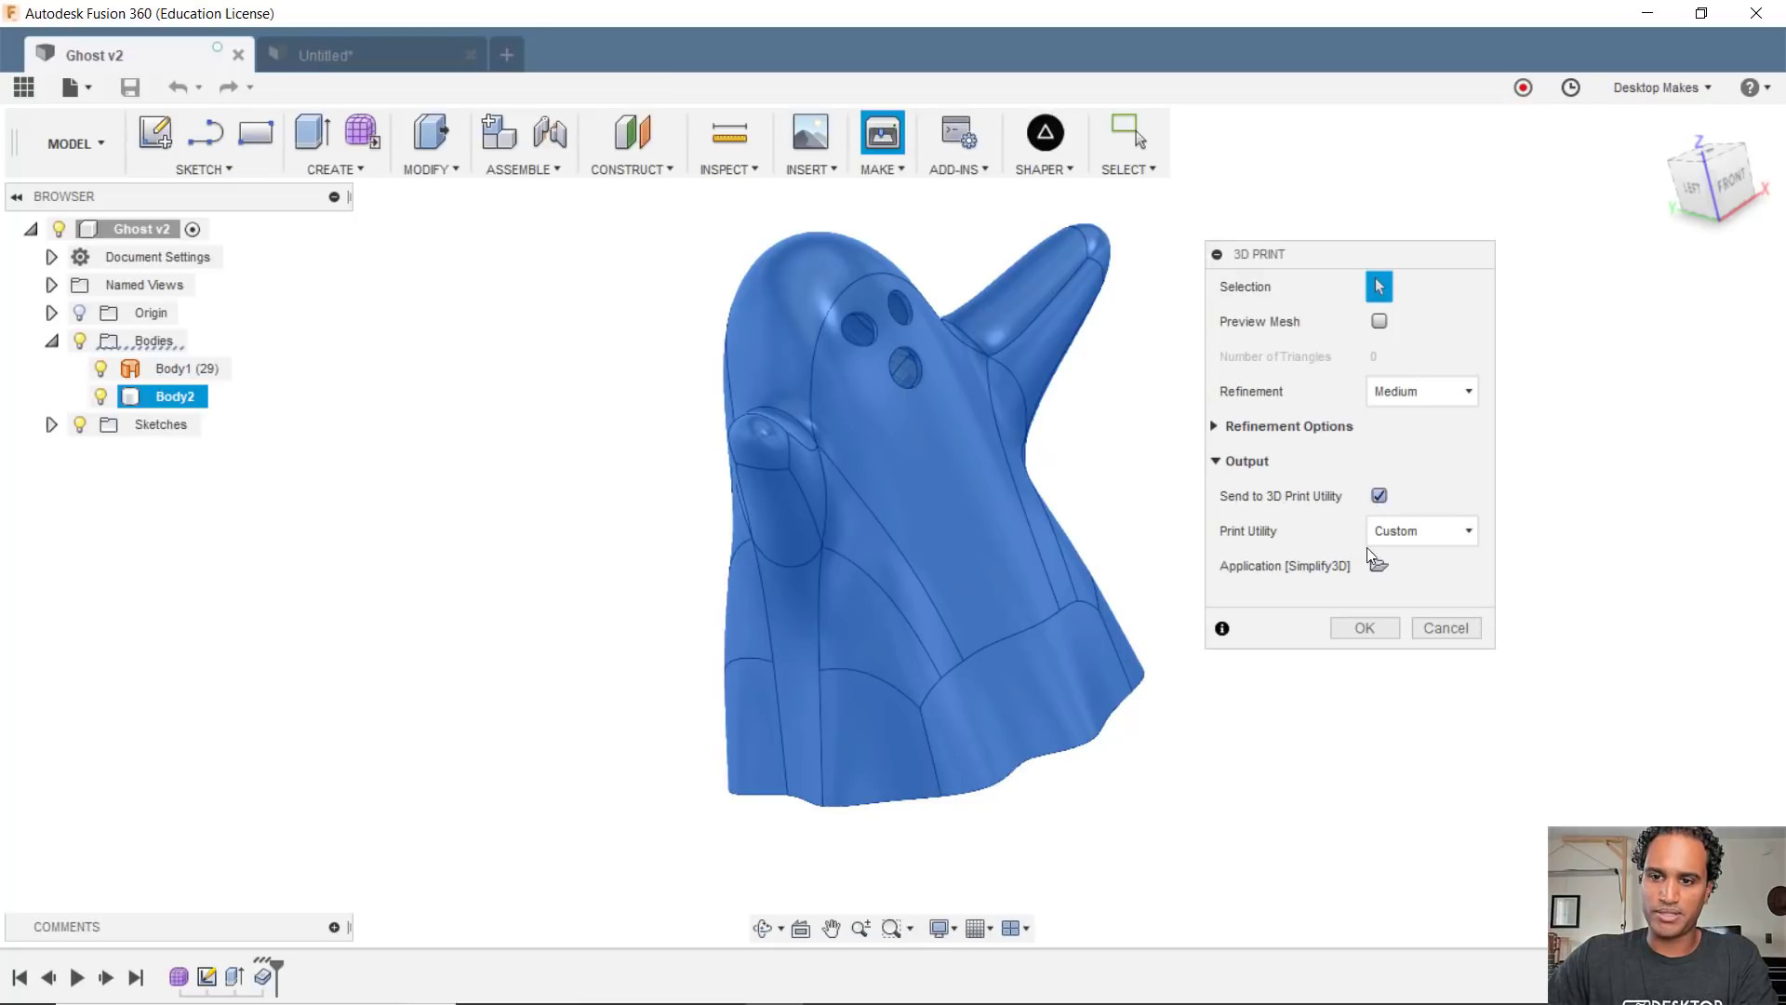
{"action": "left_click", "coordinate": [1368, 626]}
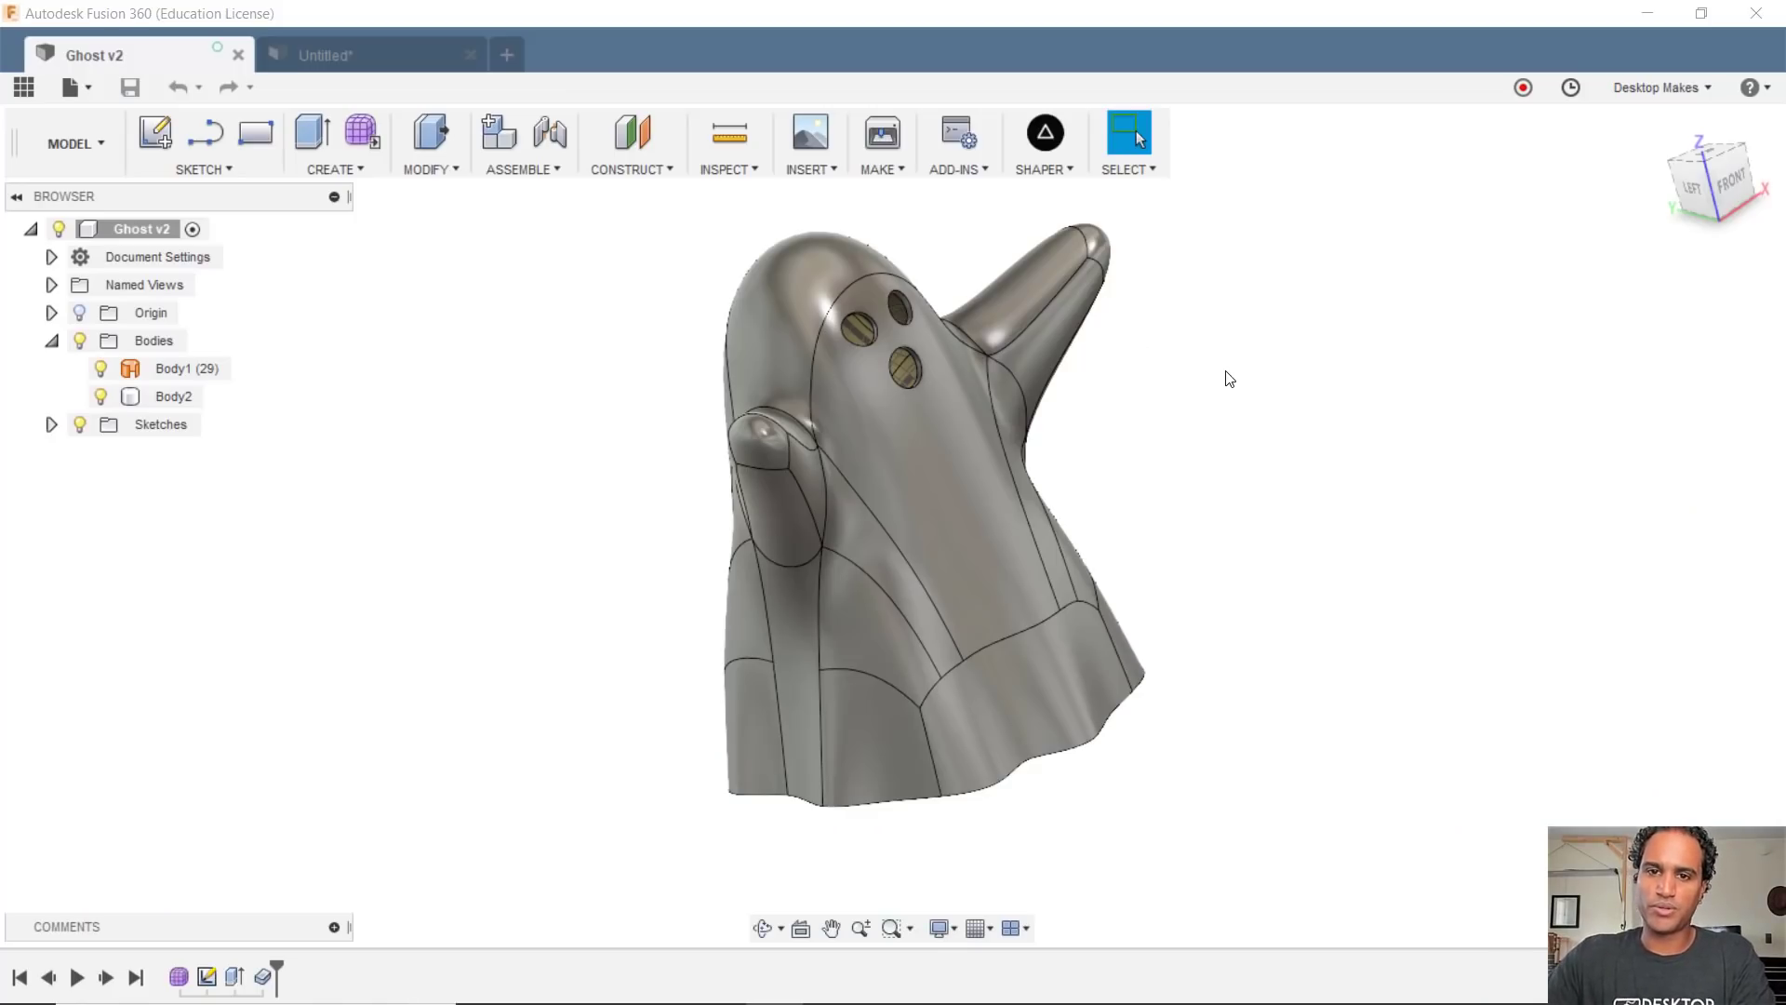
Step: Examine the print utility choices offered for 3D printing, keeping Custom, and leave the command
{"action": "left_click", "coordinate": [891, 172]}
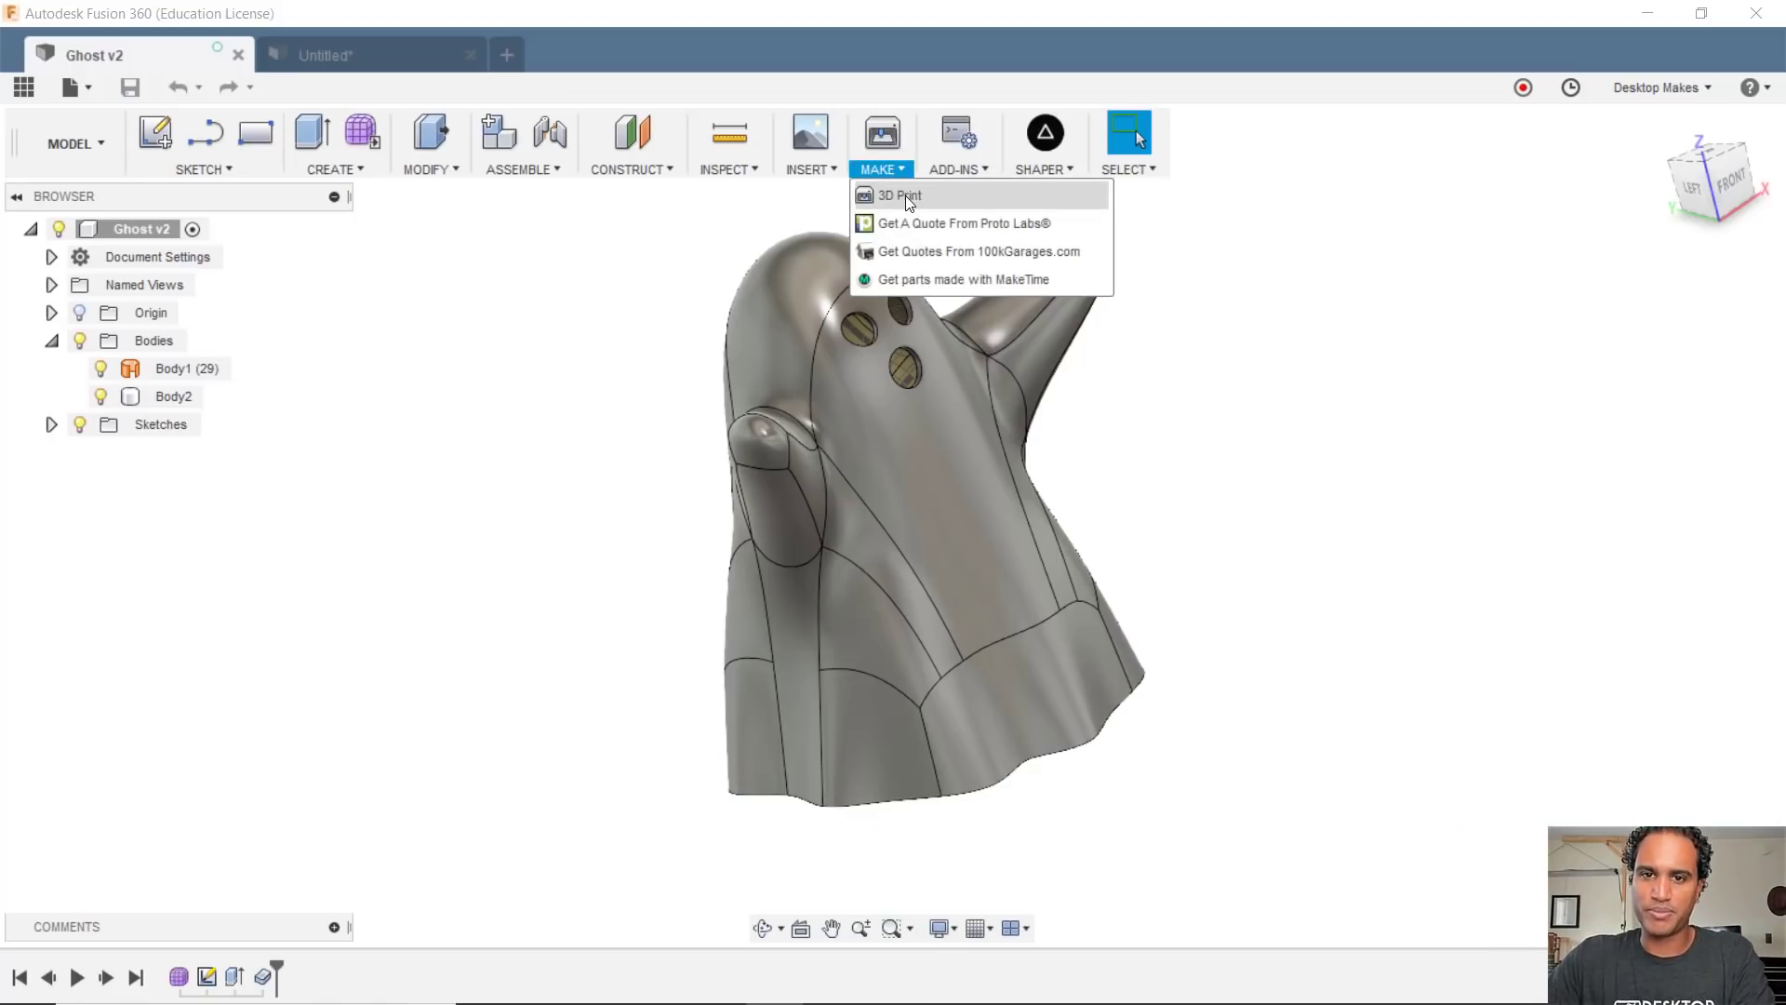
{"action": "left_click", "coordinate": [956, 195]}
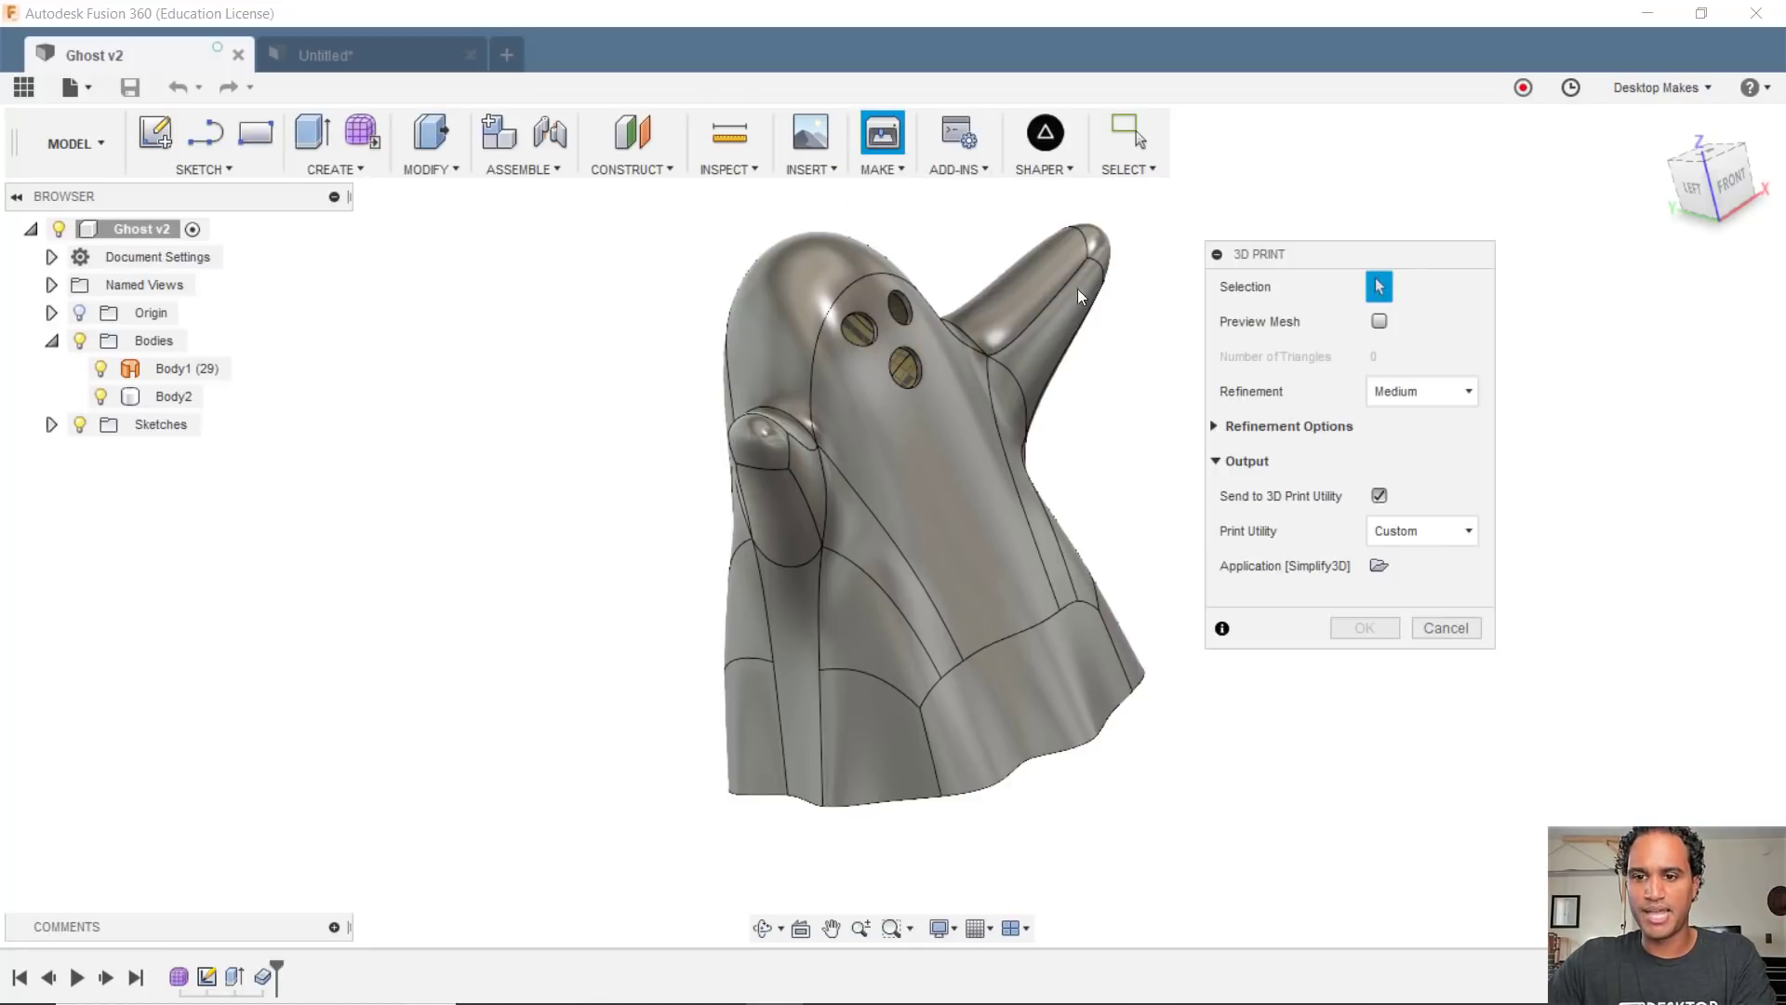
{"action": "left_click", "coordinate": [1443, 530]}
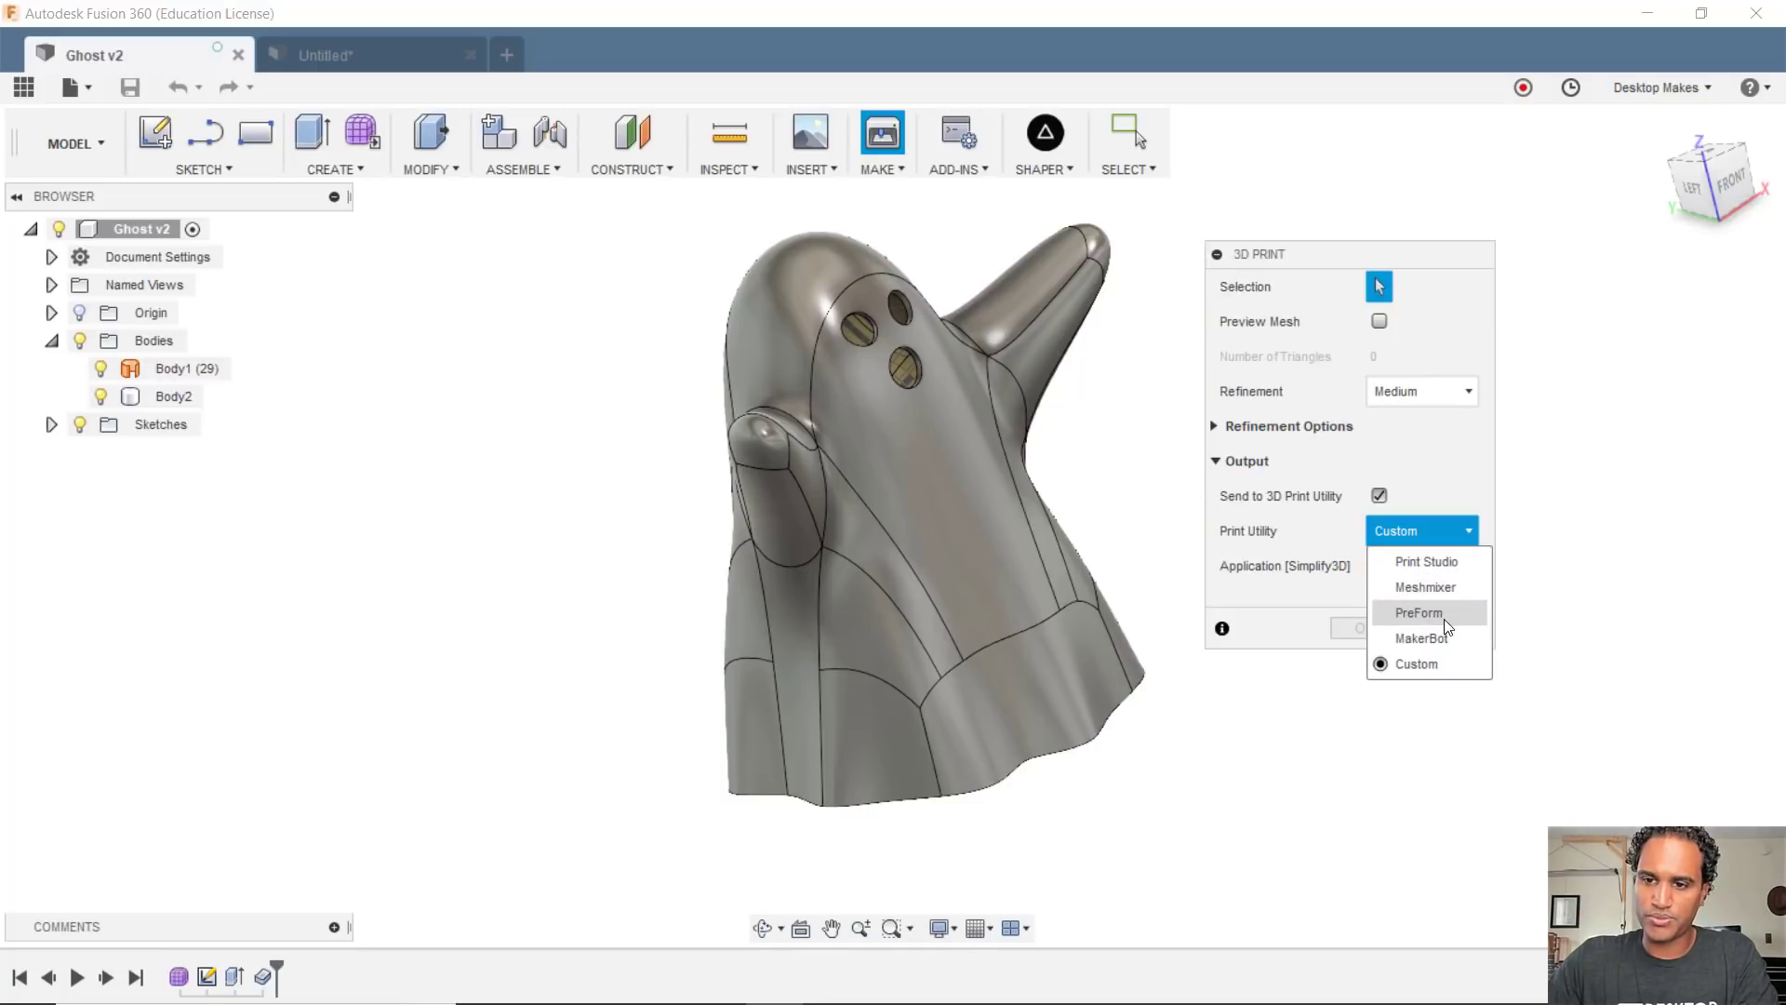
{"action": "left_click", "coordinate": [1420, 663]}
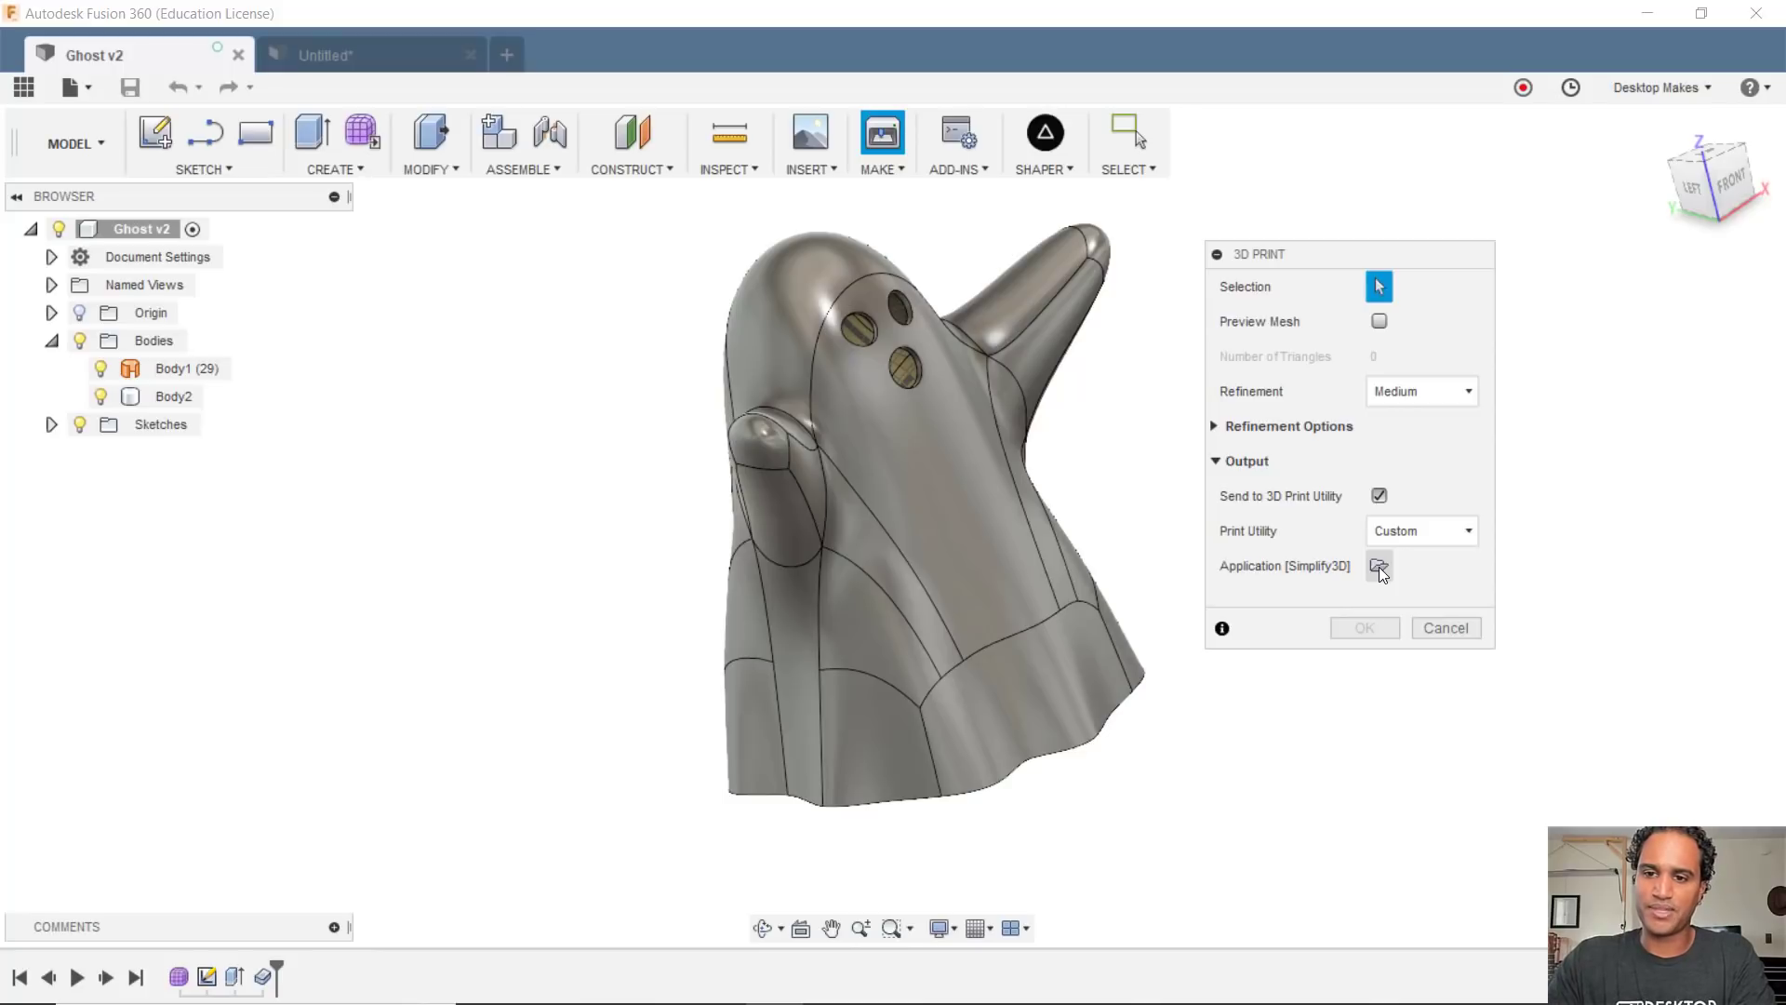
{"action": "left_click", "coordinate": [1396, 532]}
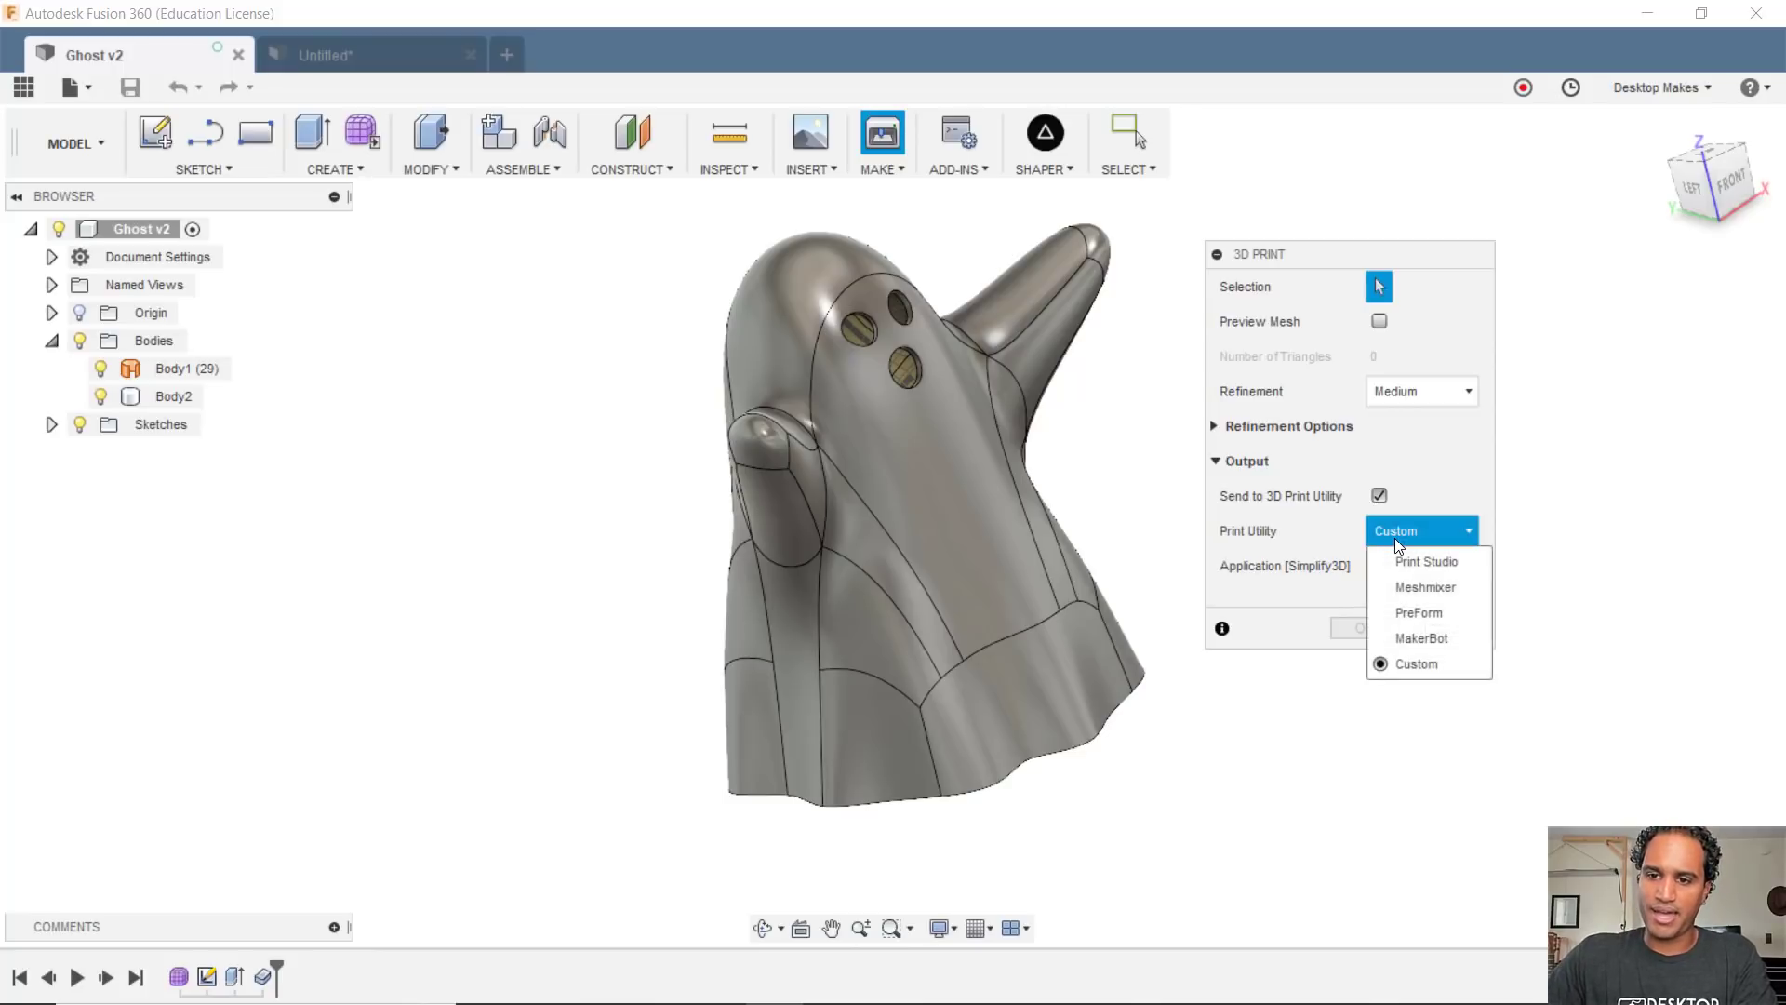
{"action": "left_click", "coordinate": [1407, 662]}
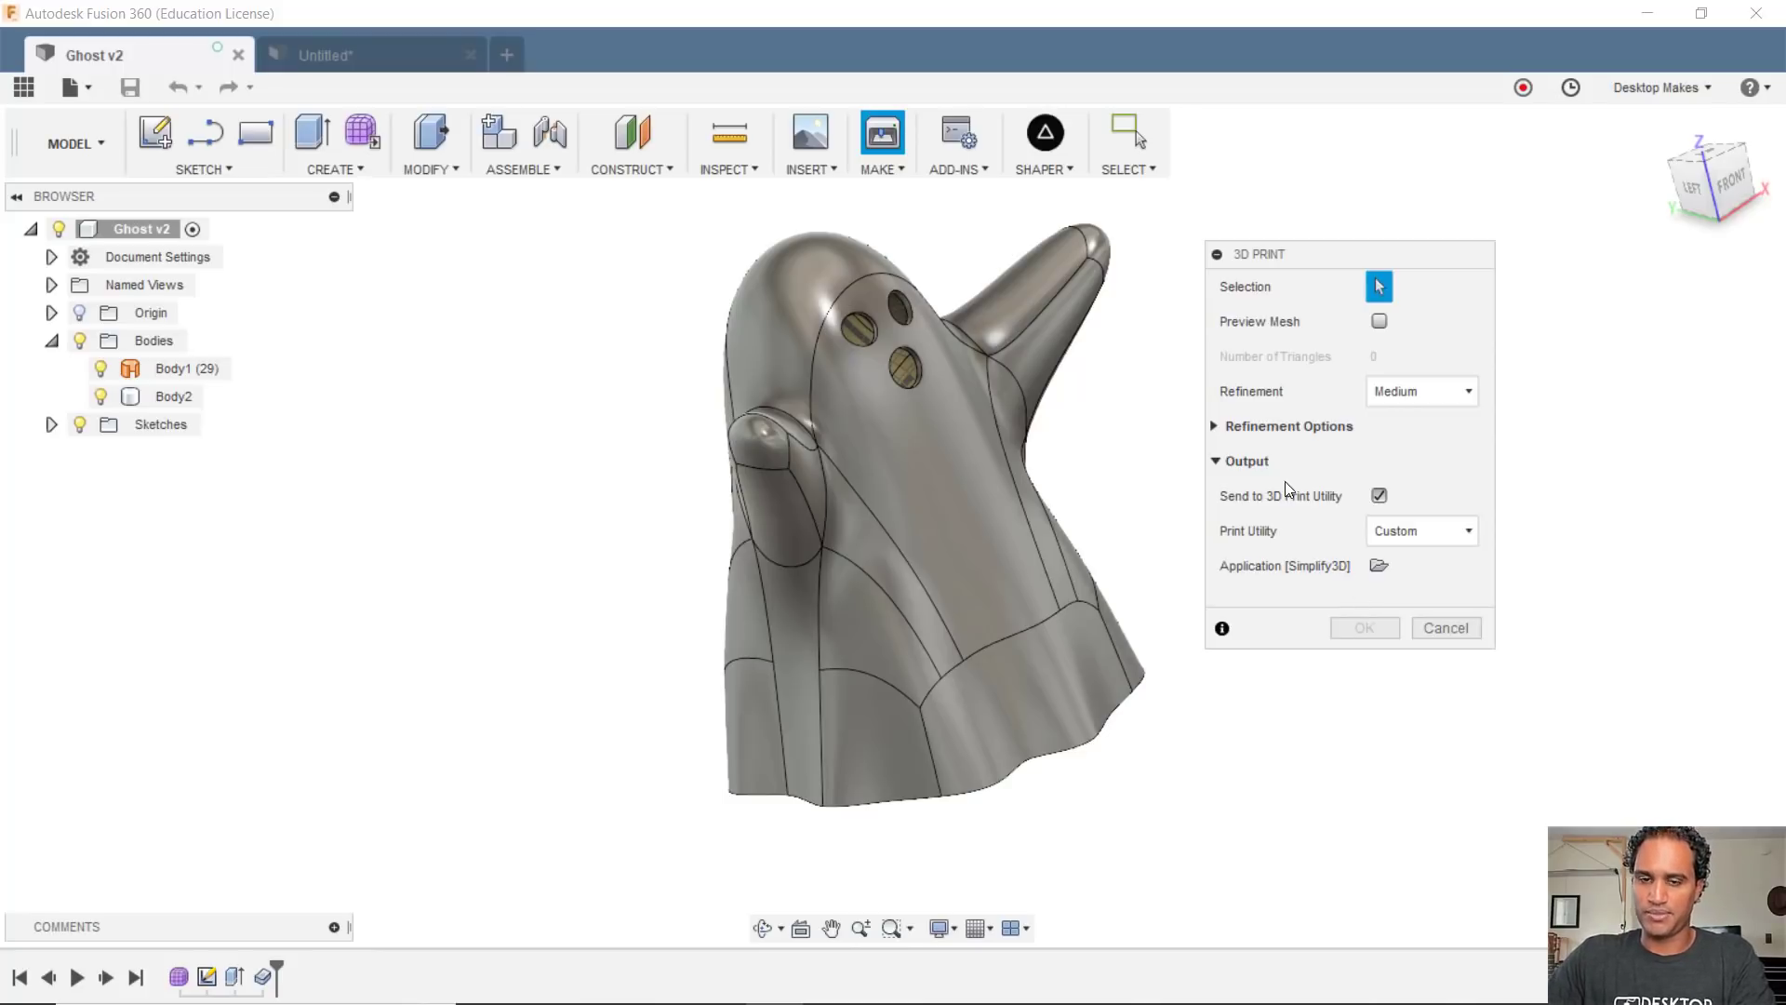
{"action": "key", "text": "Escape"}
Step: Try a 3D print setup for the ghost body with sending to the print utility turned off, and cancel it
{"action": "left_click", "coordinate": [895, 168]}
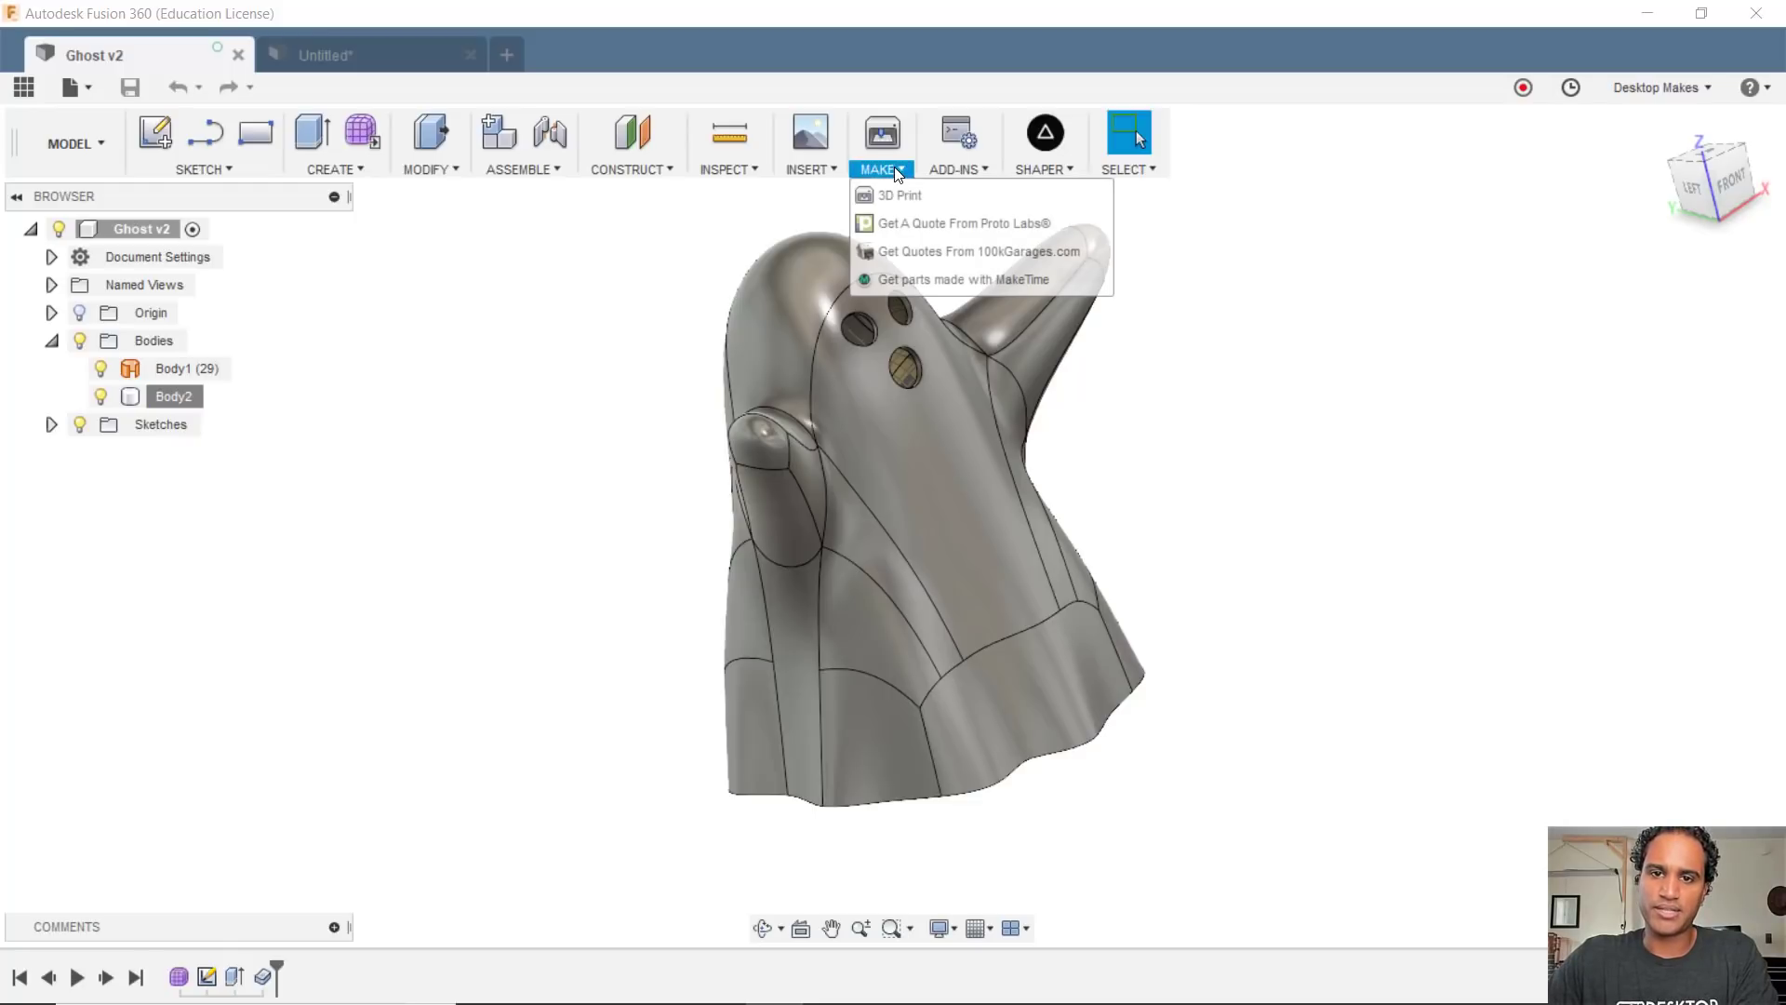
{"action": "left_click", "coordinate": [912, 196]}
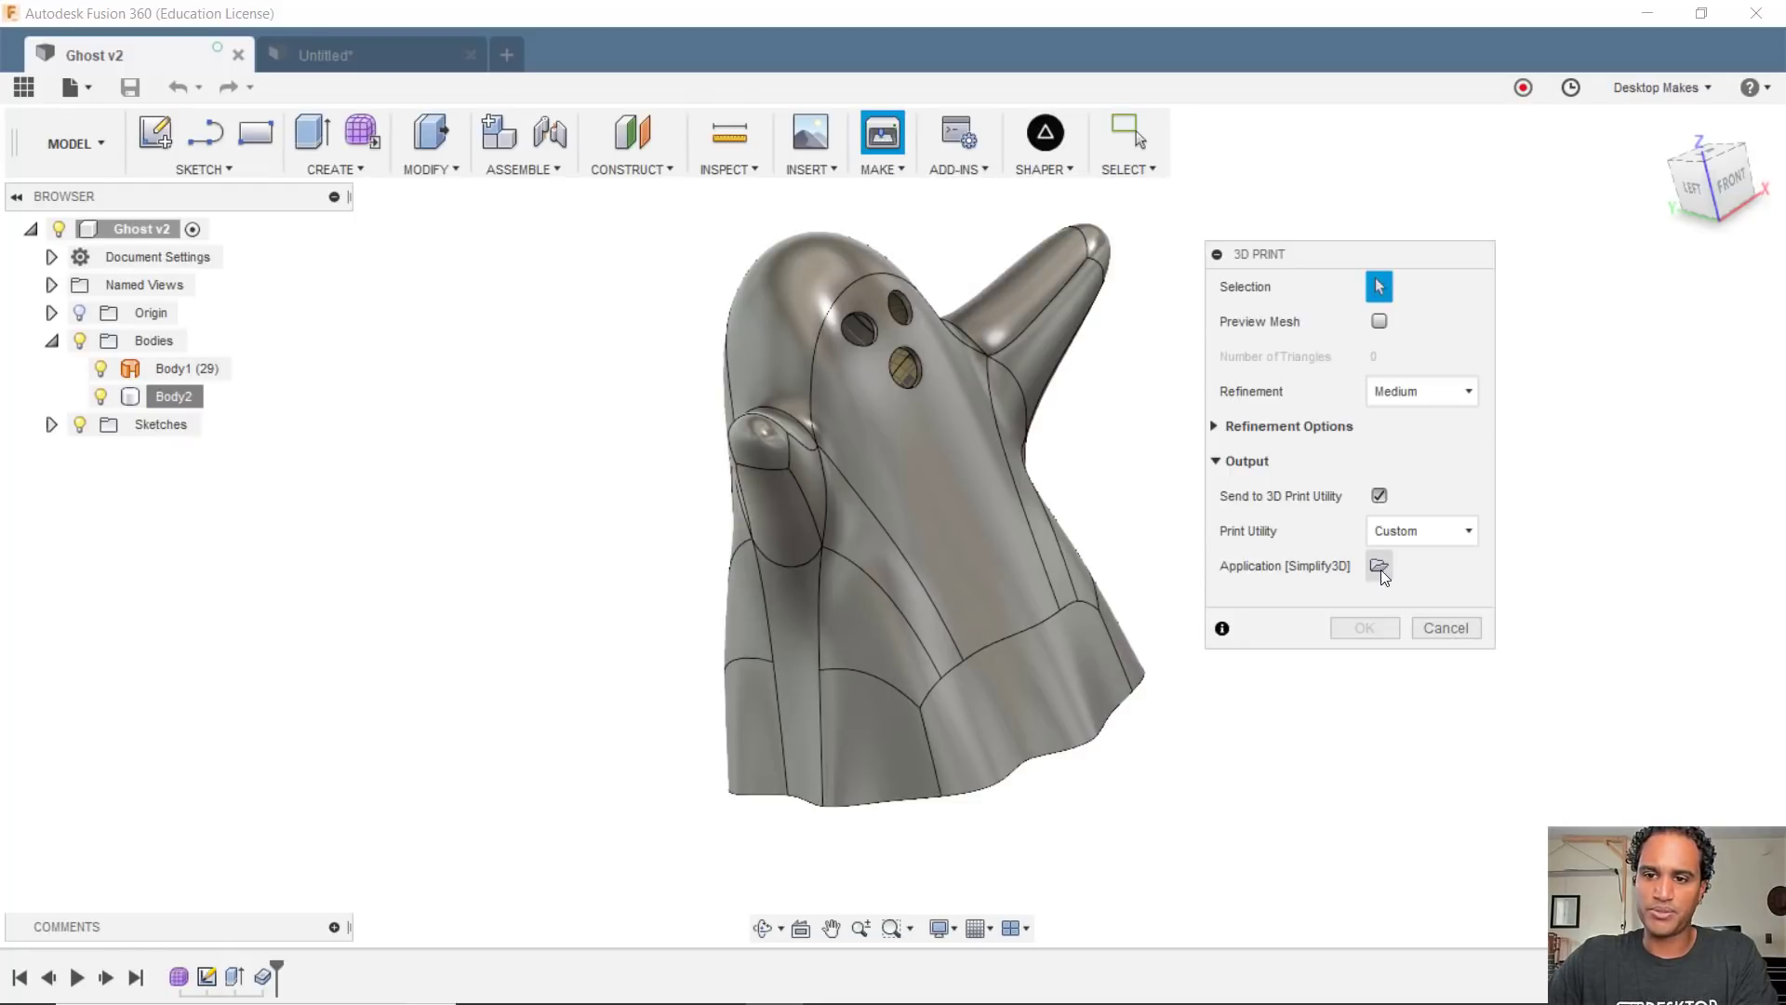
{"action": "left_click", "coordinate": [1380, 495]}
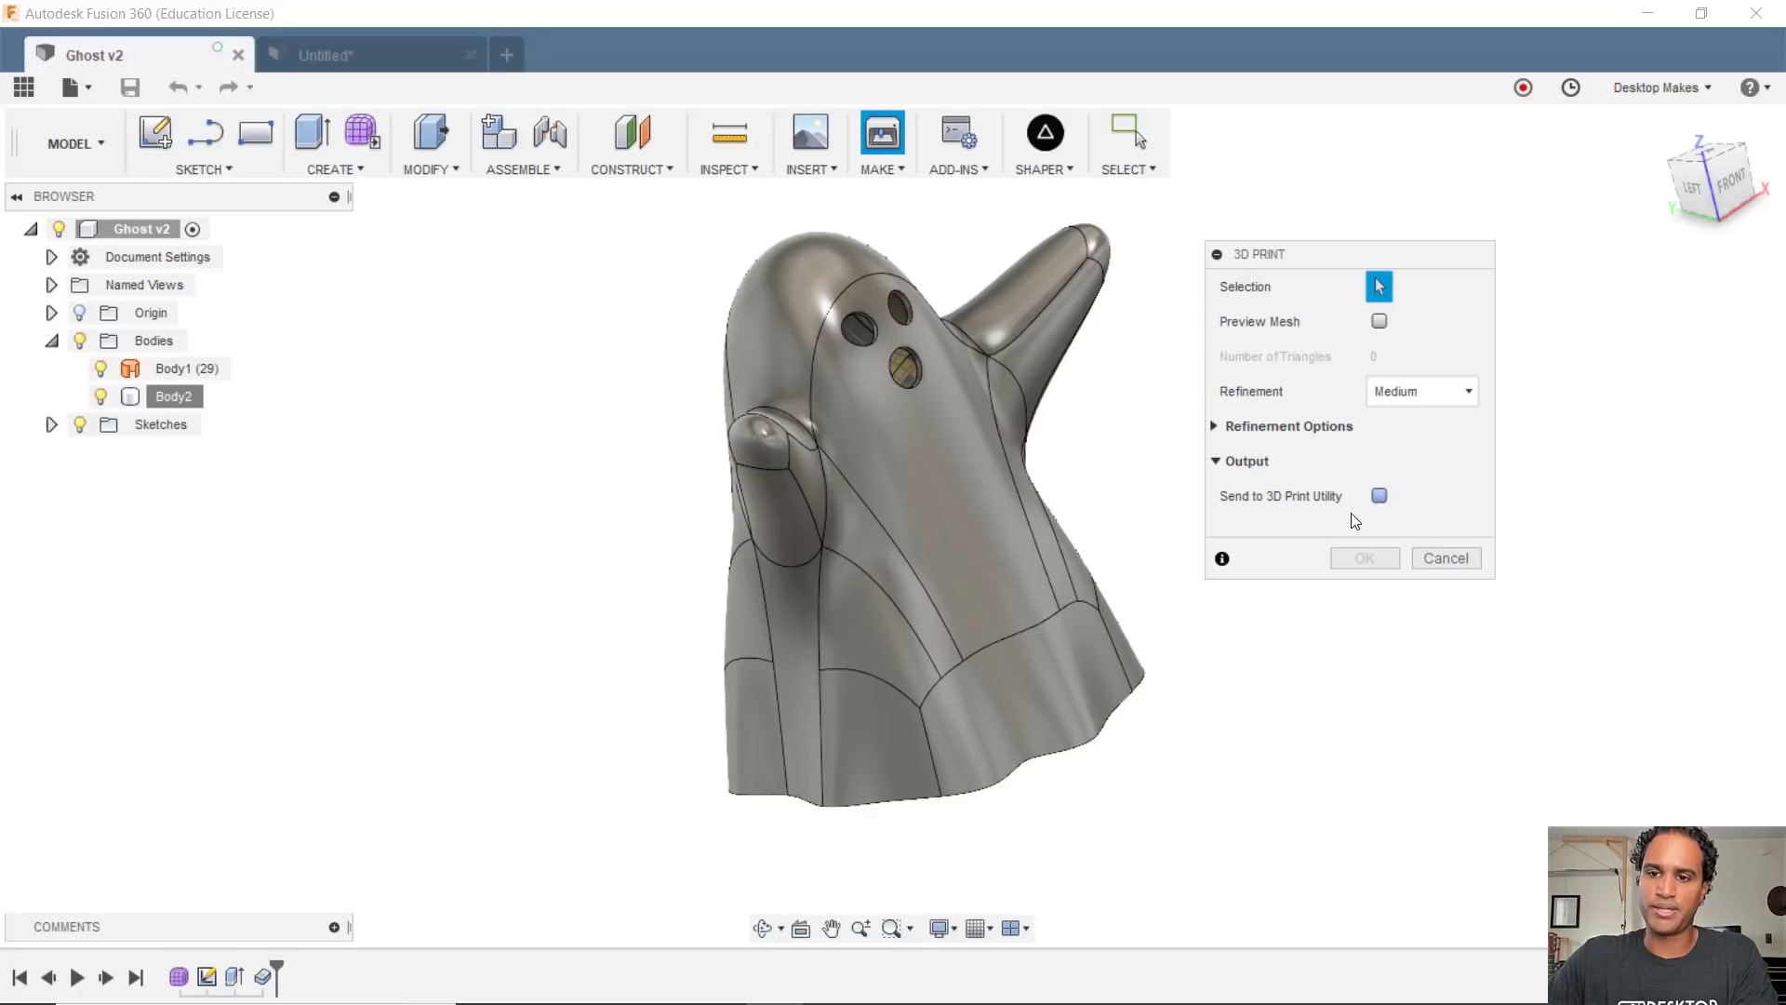
{"action": "left_click", "coordinate": [986, 521]}
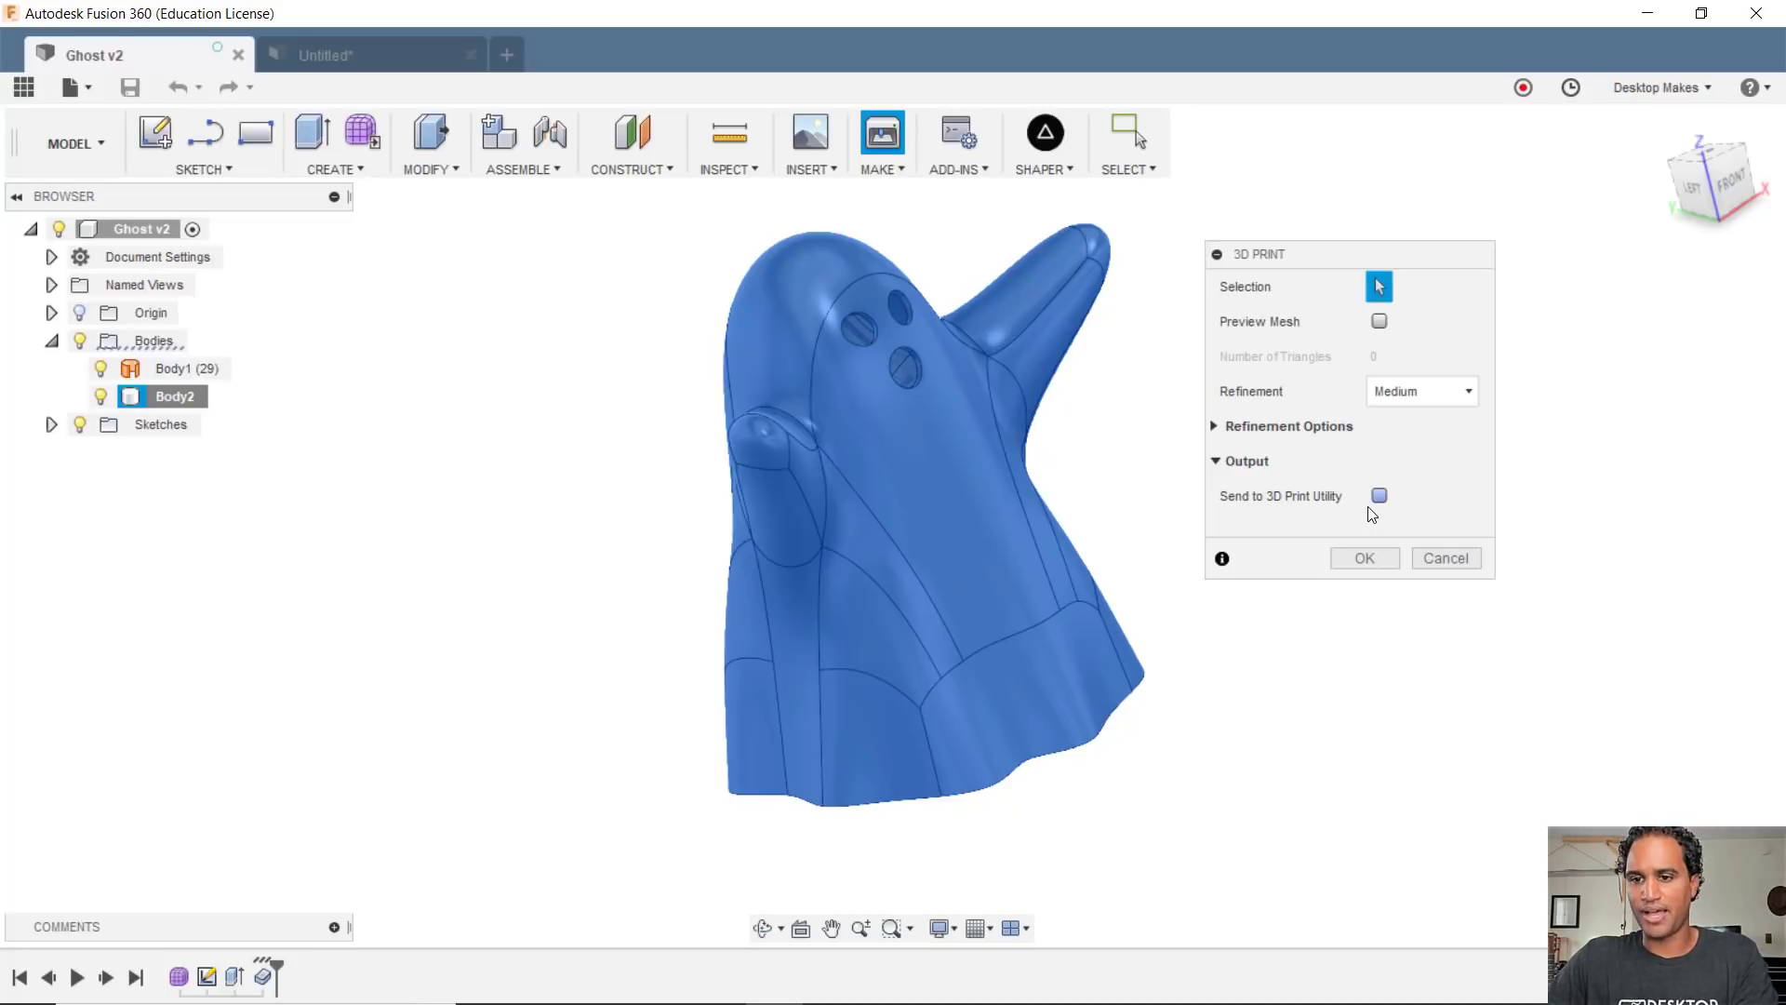
{"action": "left_click", "coordinate": [1467, 564]}
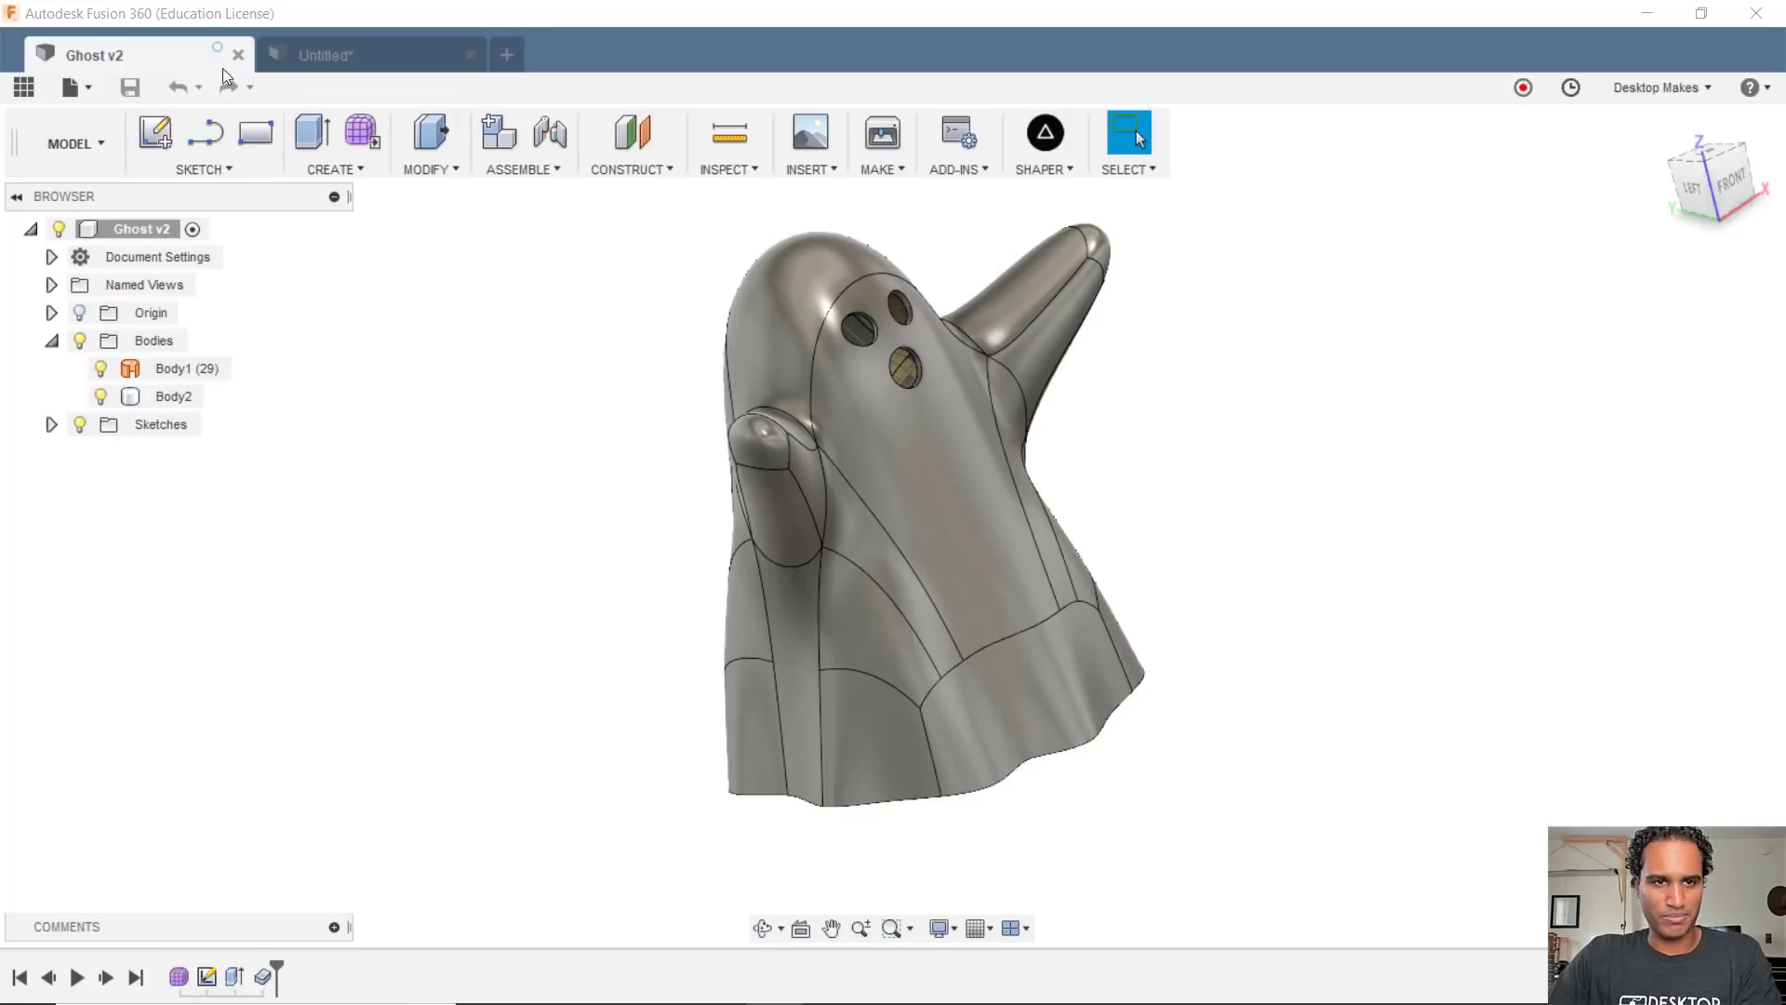
Step: Switch to the untitled design with the concentric rings and inspect it from the top and at an angle
{"action": "left_click", "coordinate": [360, 56]}
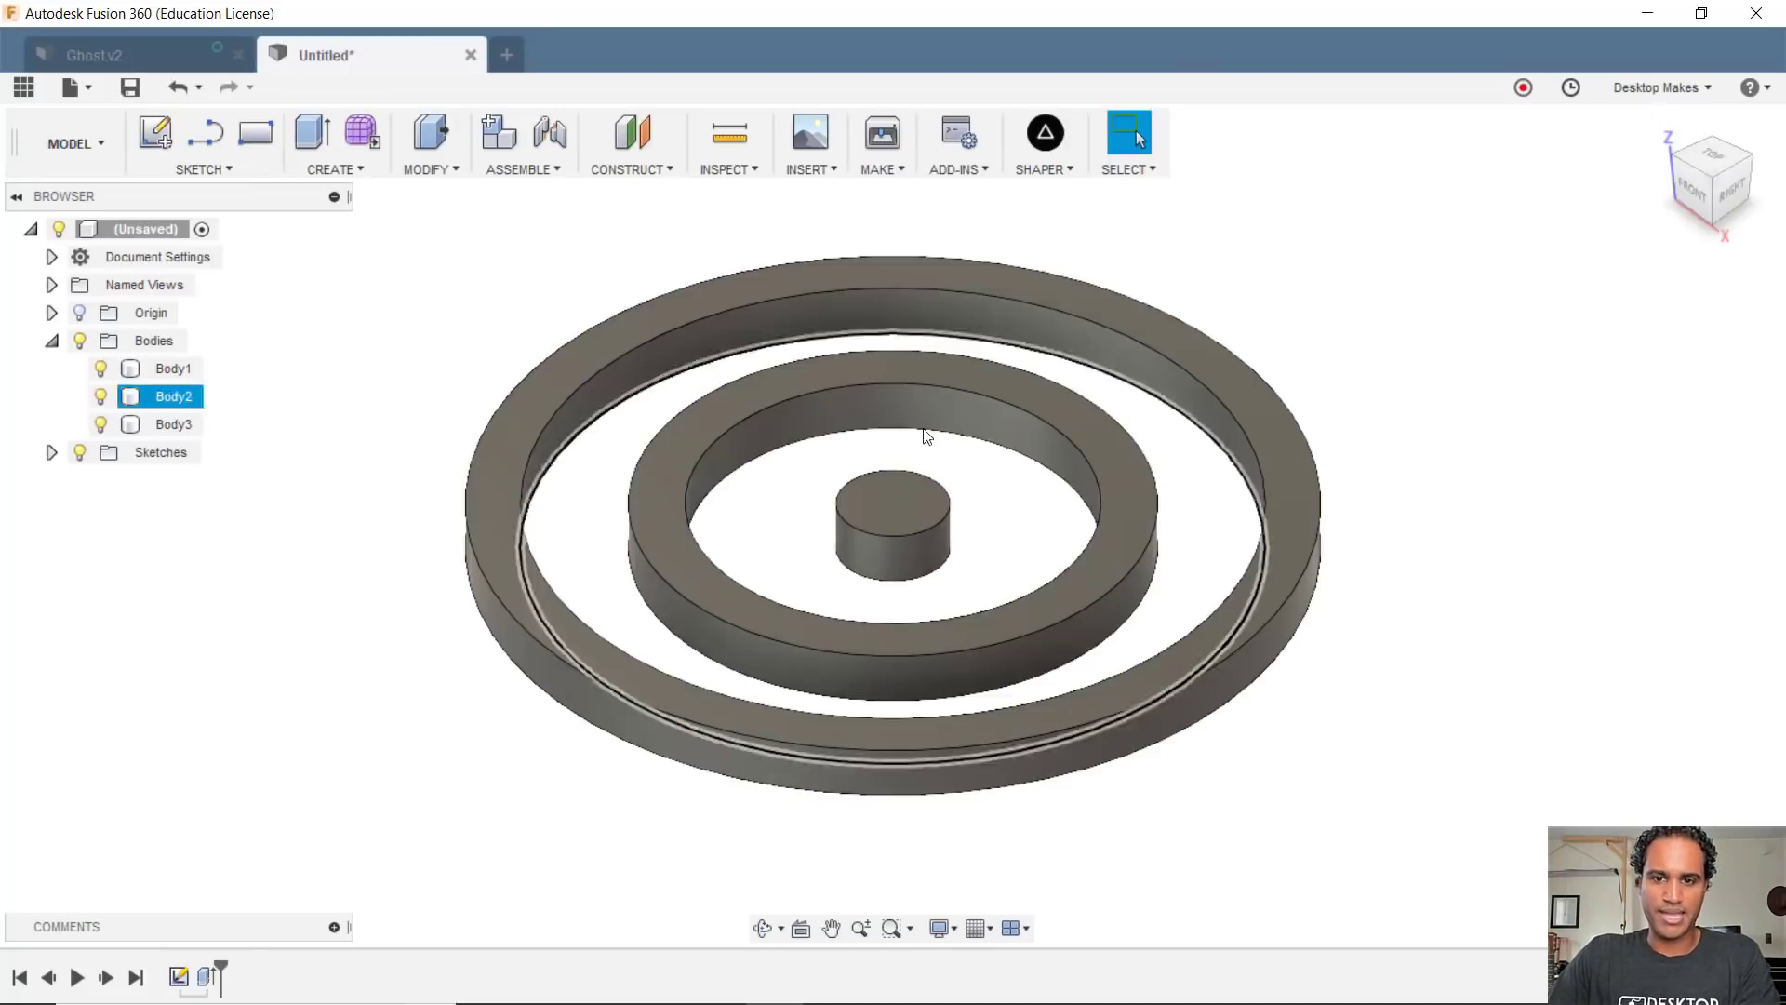
{"action": "left_click", "coordinate": [1710, 166]}
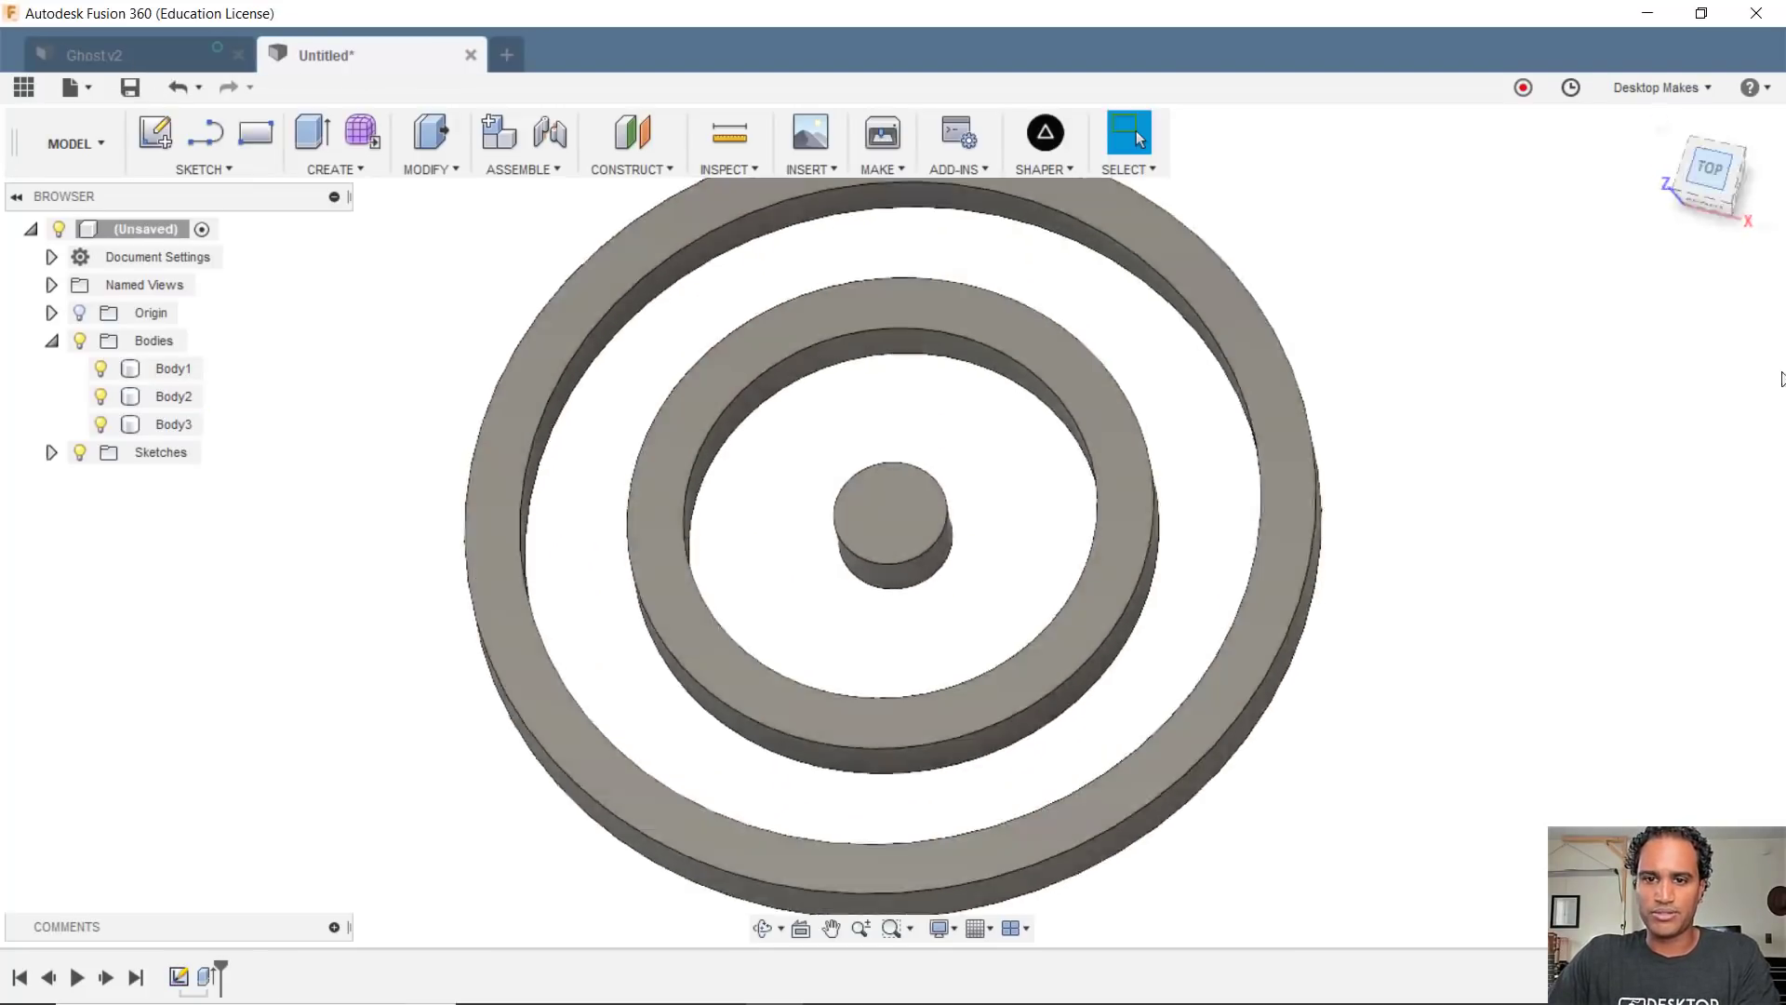
{"action": "scroll", "coordinate": [1563, 590], "scroll_direction": "down", "scroll_amount": 3}
{"action": "middle_click_drag", "start_coordinate": [1563, 590], "coordinate": [1411, 594]}
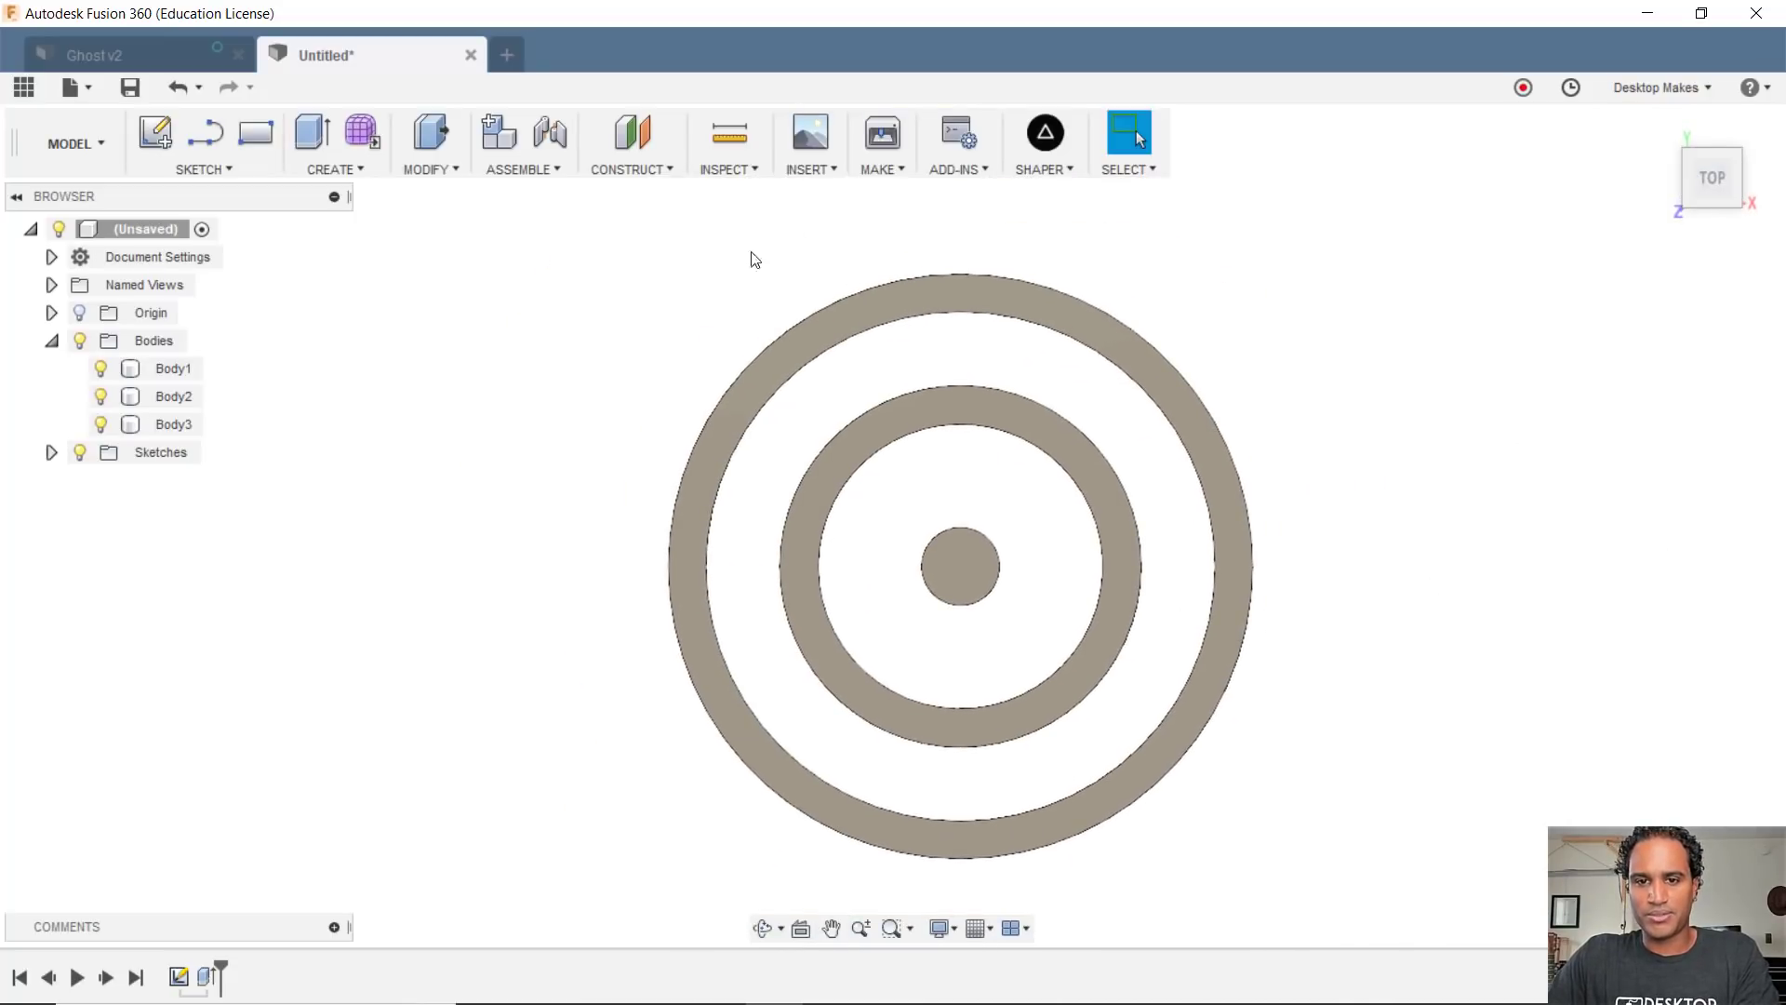
{"action": "middle_click_drag", "start_coordinate": [1311, 699], "coordinate": [1308, 627], "text": "shift"}
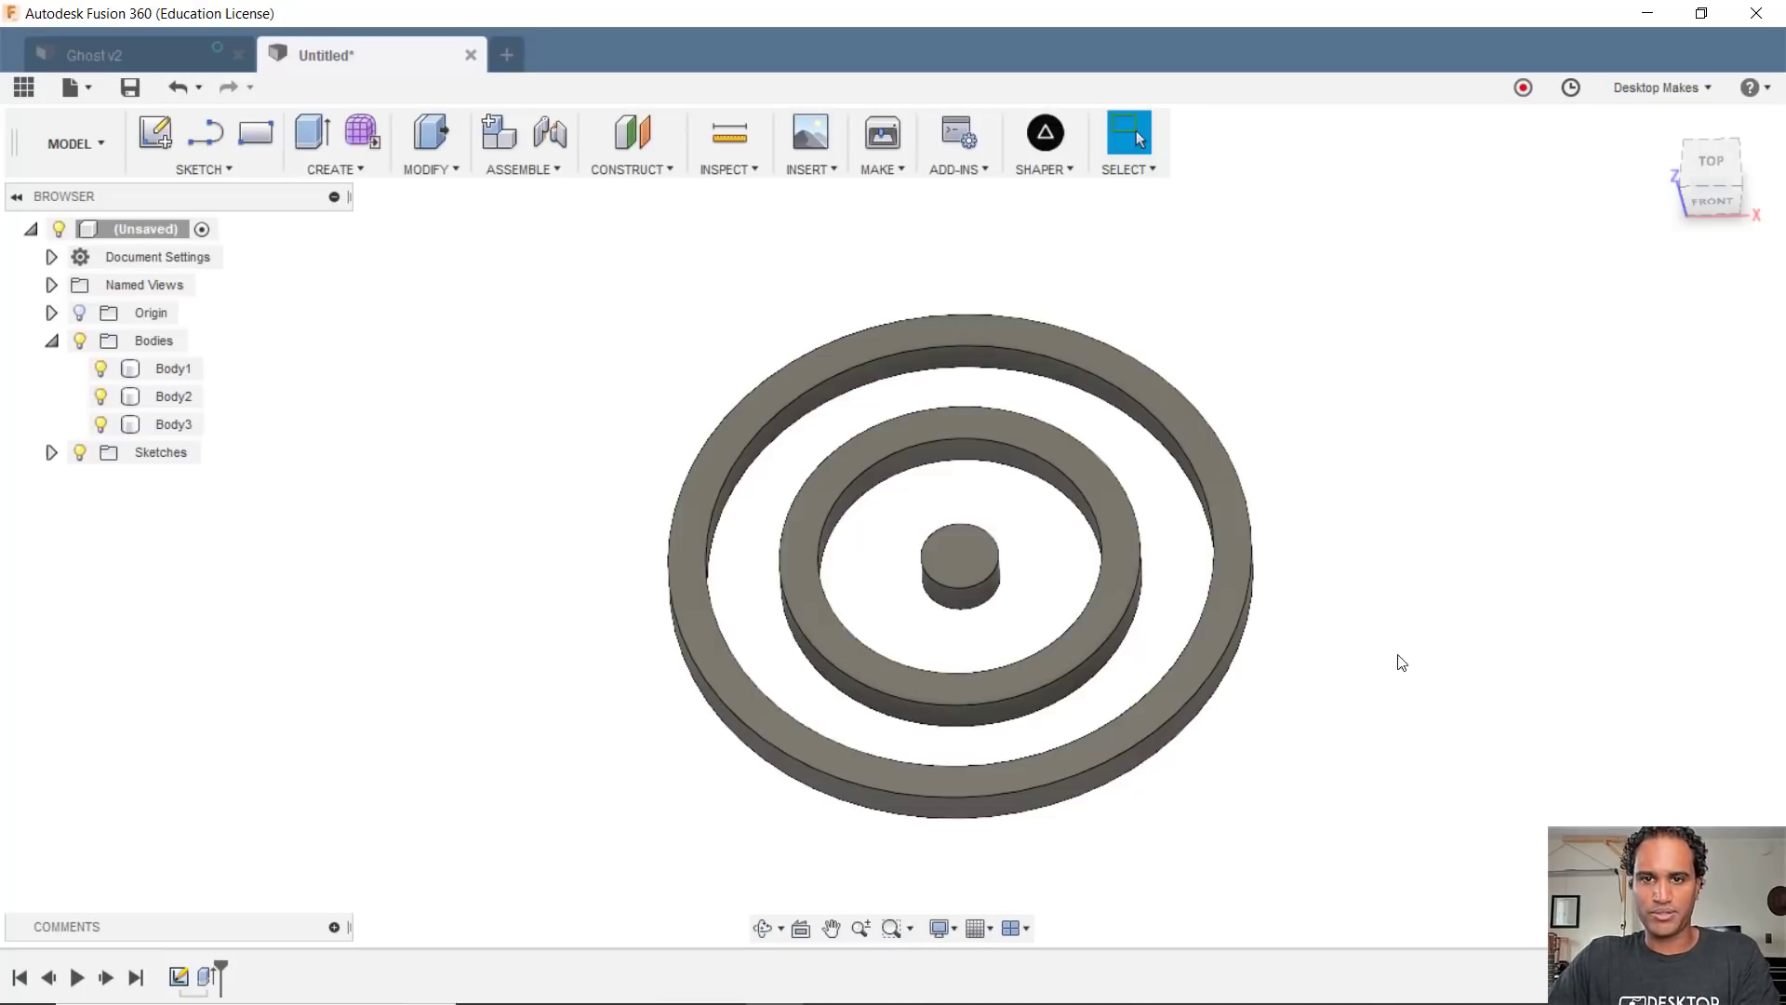
Step: Start a 3D print of the ring design and try to window-select all three bodies at once
{"action": "left_click", "coordinate": [880, 171]}
{"action": "left_click", "coordinate": [907, 188]}
{"action": "middle_click_drag", "start_coordinate": [988, 303], "coordinate": [916, 294]}
{"action": "left_click_drag", "start_coordinate": [494, 271], "coordinate": [1460, 909]}
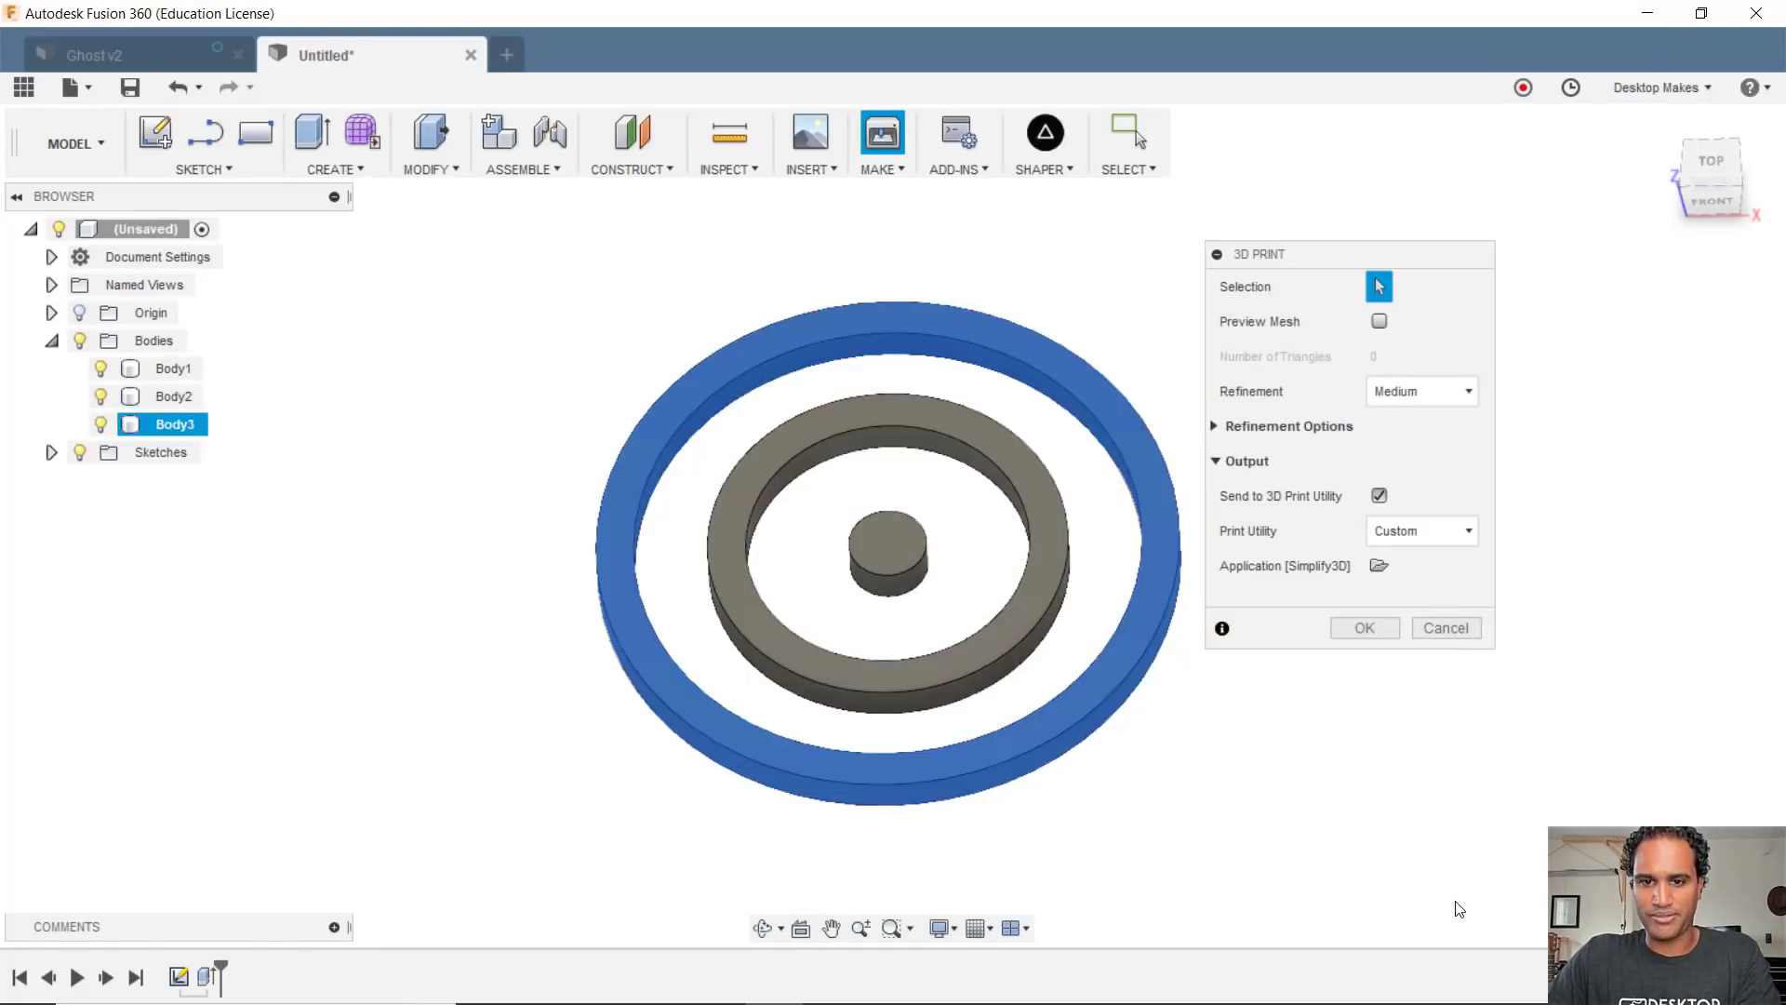
{"action": "middle_click_drag", "start_coordinate": [996, 555], "coordinate": [881, 539]}
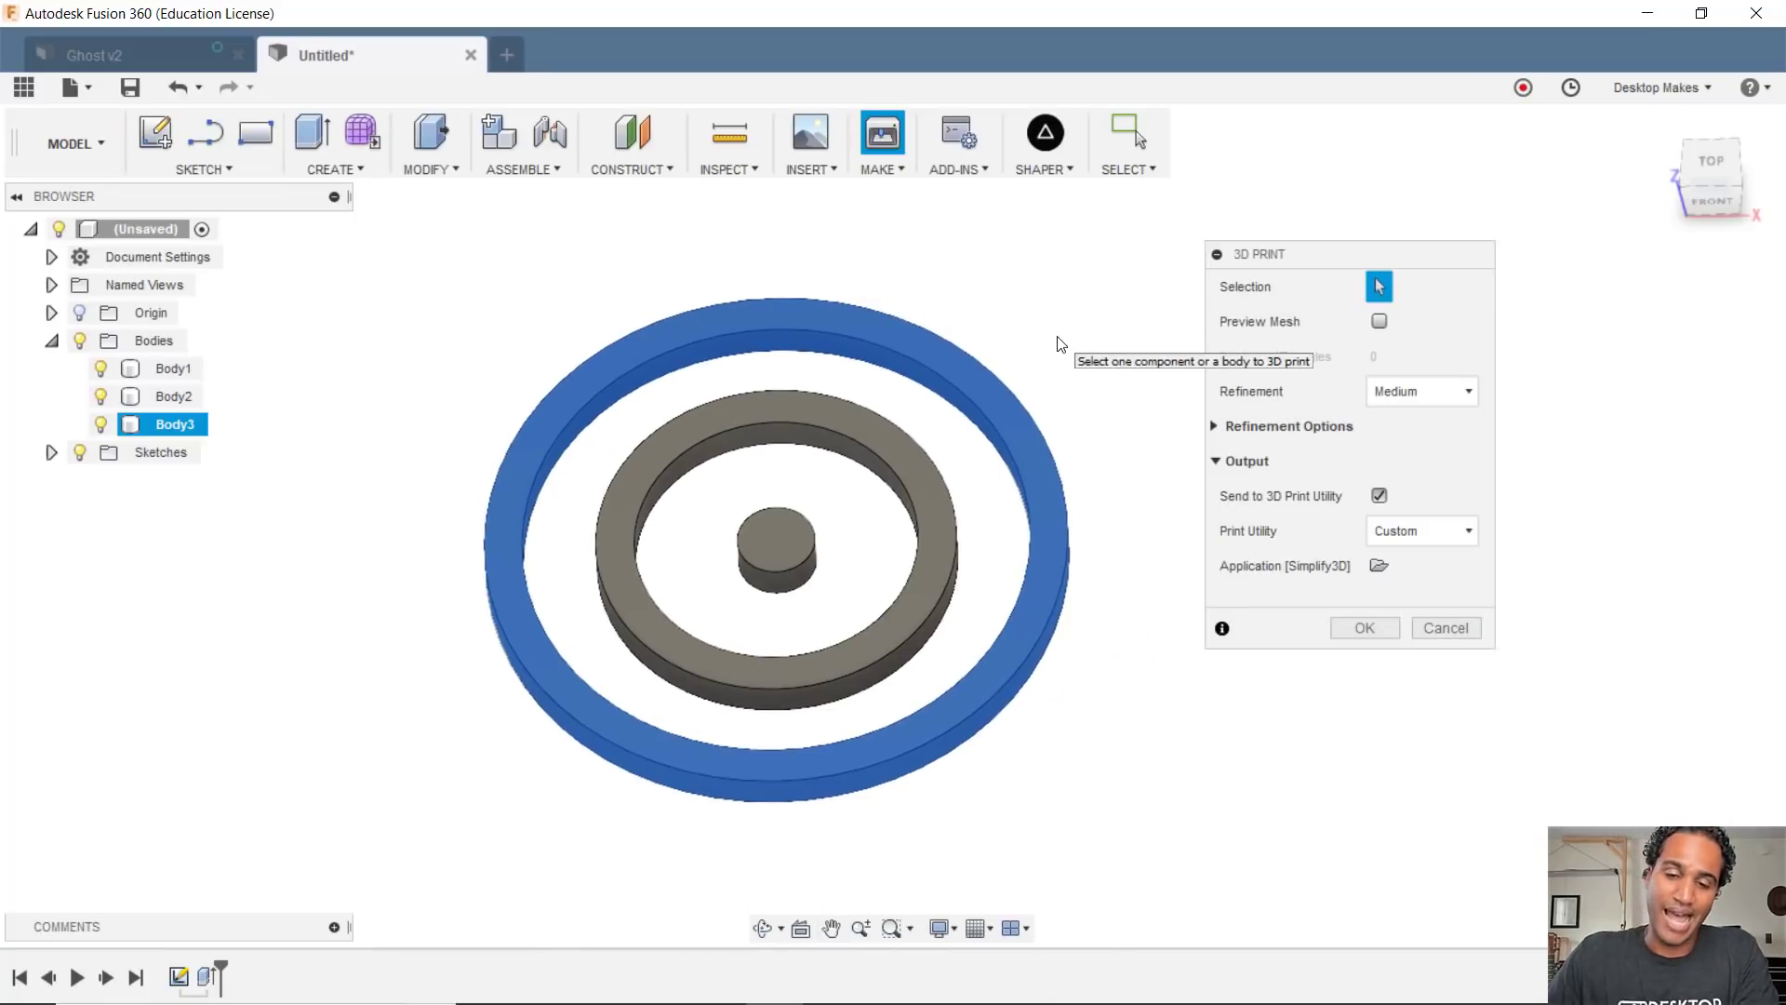
{"action": "left_click_drag", "start_coordinate": [1059, 300], "coordinate": [362, 801]}
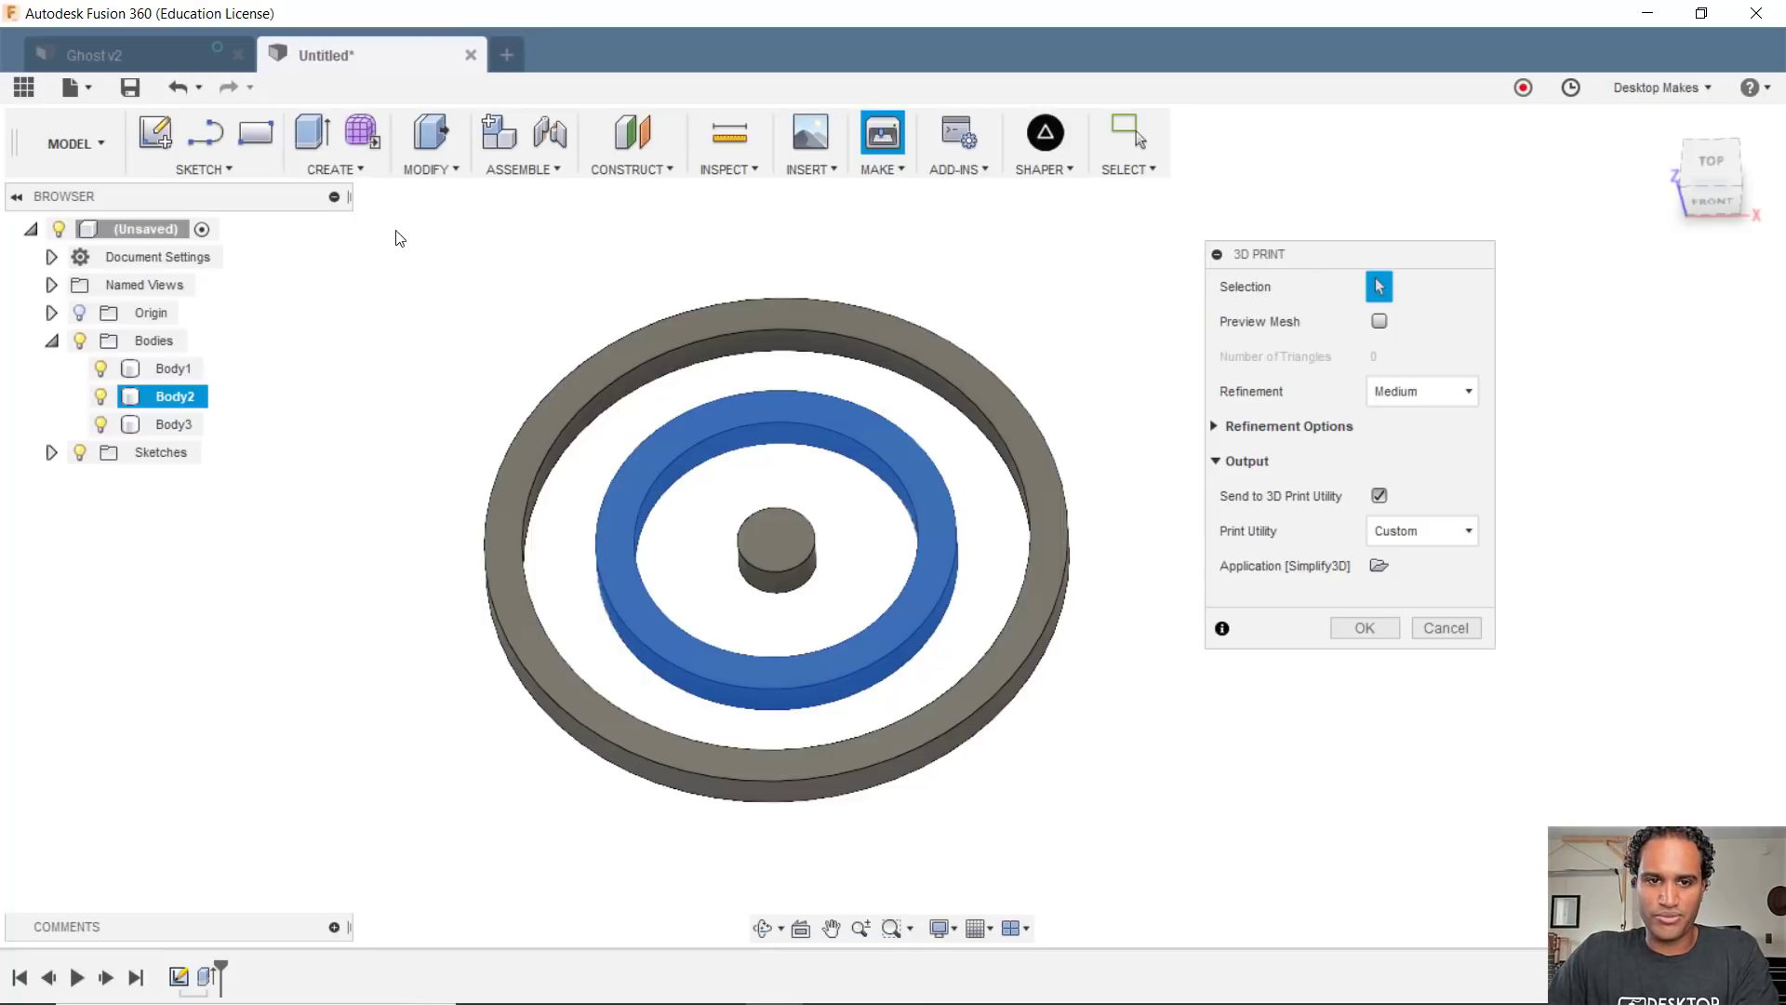
{"action": "left_click_drag", "start_coordinate": [399, 259], "coordinate": [1284, 882]}
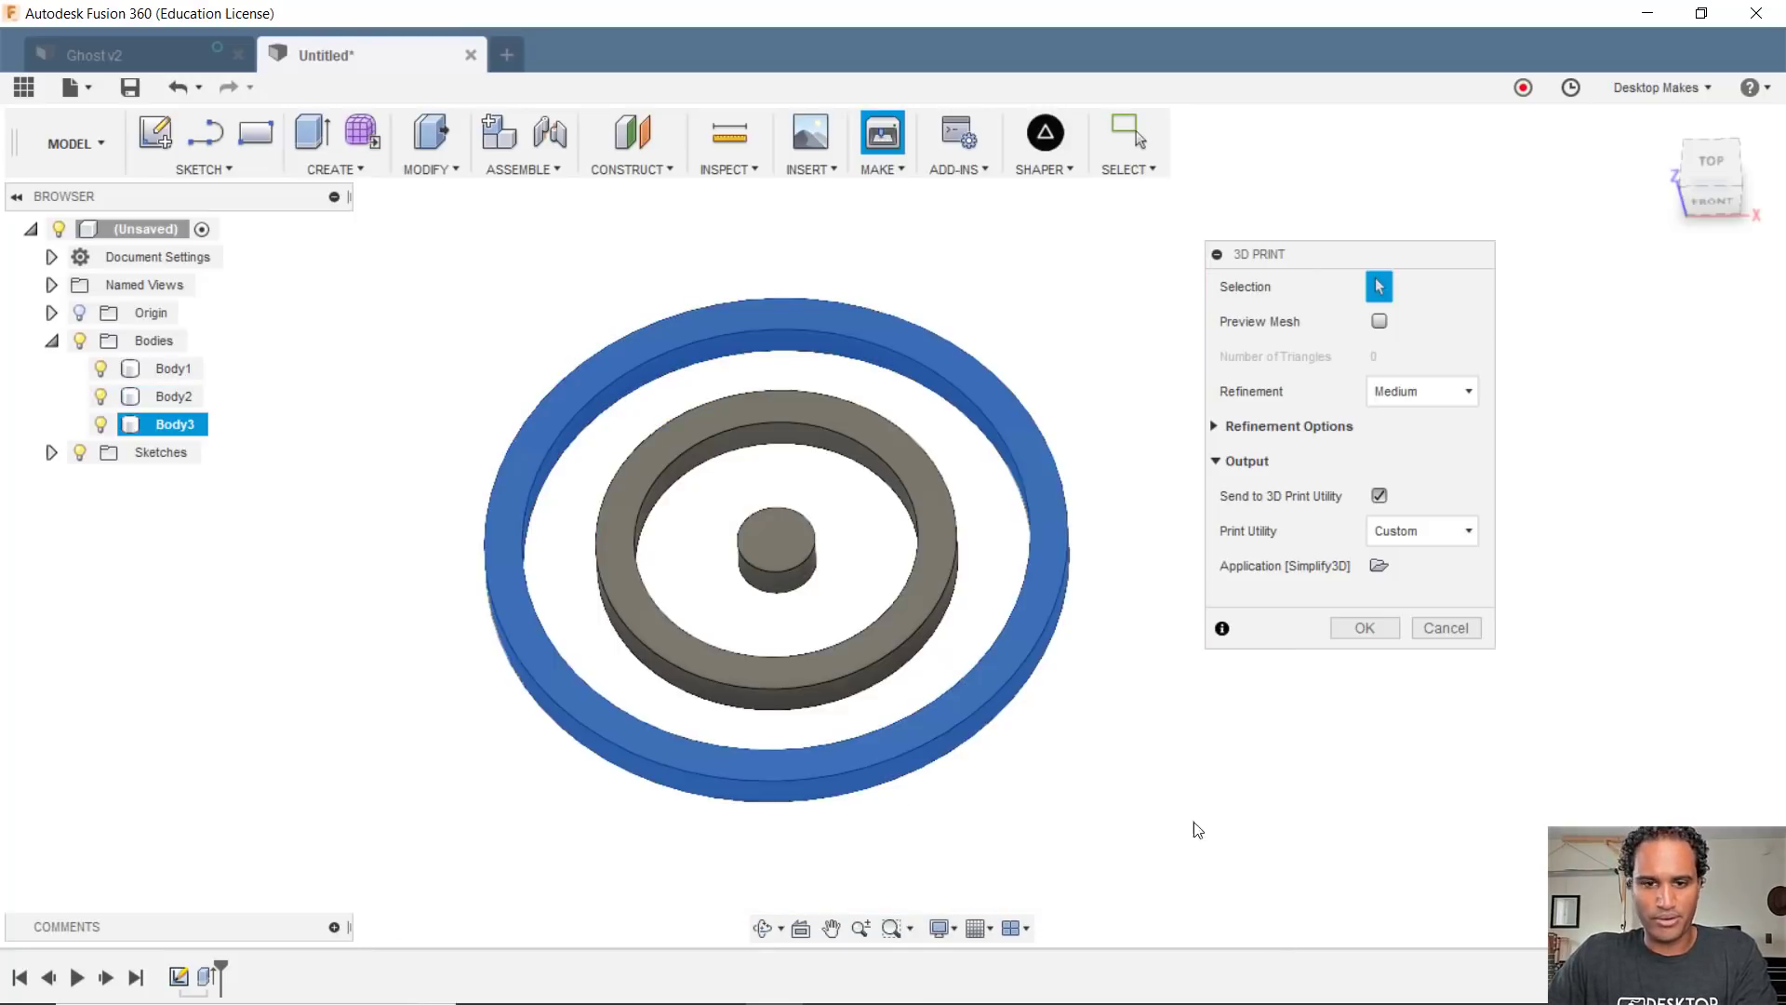
Step: Try to build a multi-body print selection by picking the middle ring and the center cylinder individually
{"action": "left_click", "coordinate": [886, 651], "text": "shift"}
{"action": "left_click", "coordinate": [886, 650]}
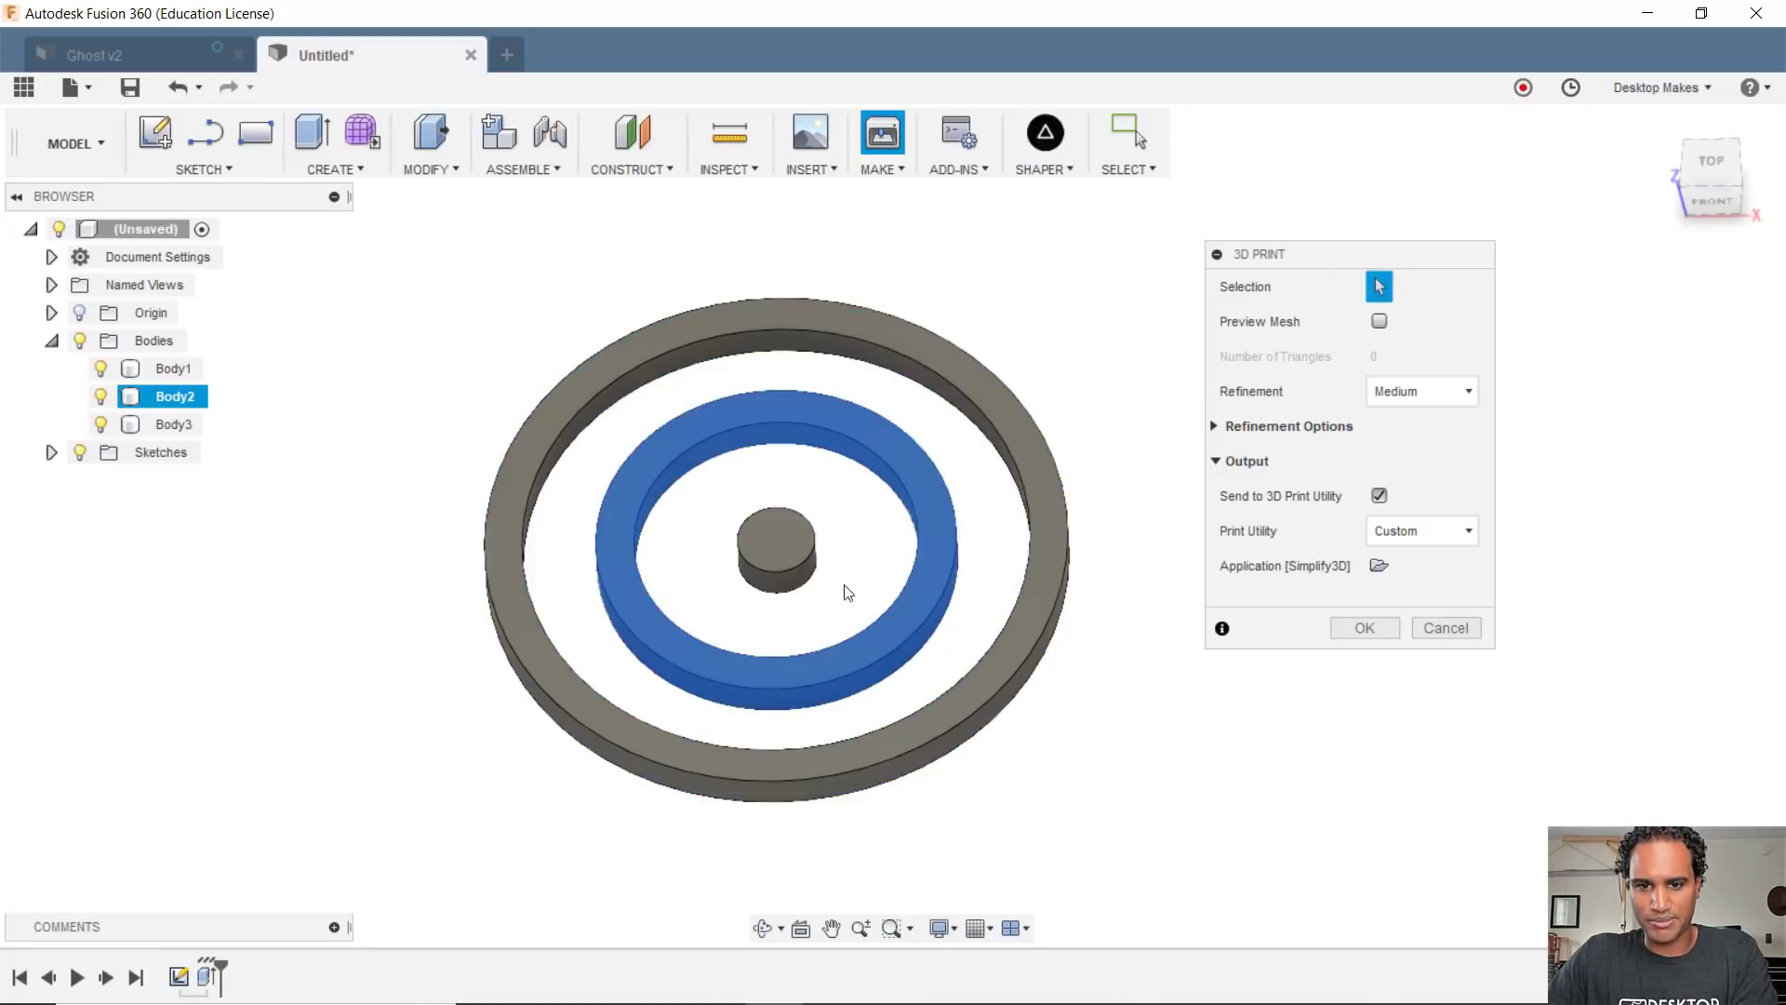
{"action": "left_click", "coordinate": [791, 541]}
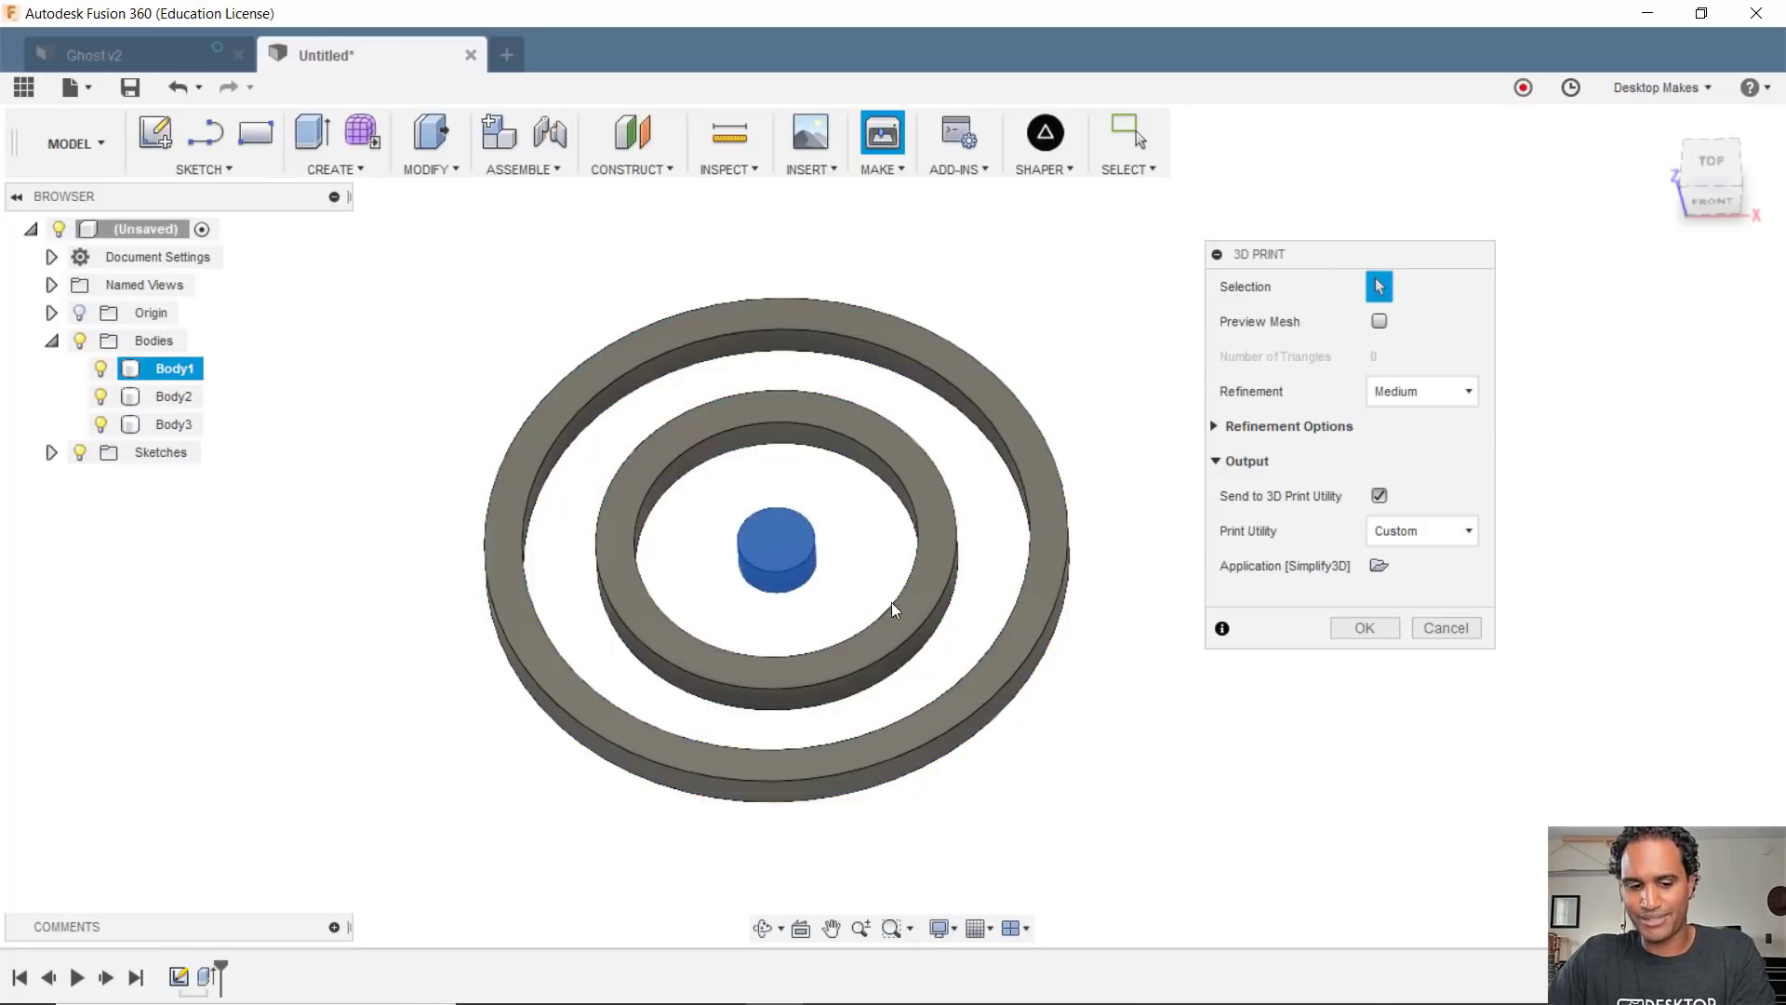
{"action": "left_click", "coordinate": [998, 694], "text": "shift"}
{"action": "left_click", "coordinate": [922, 601], "text": "shift"}
{"action": "left_click", "coordinate": [920, 600]}
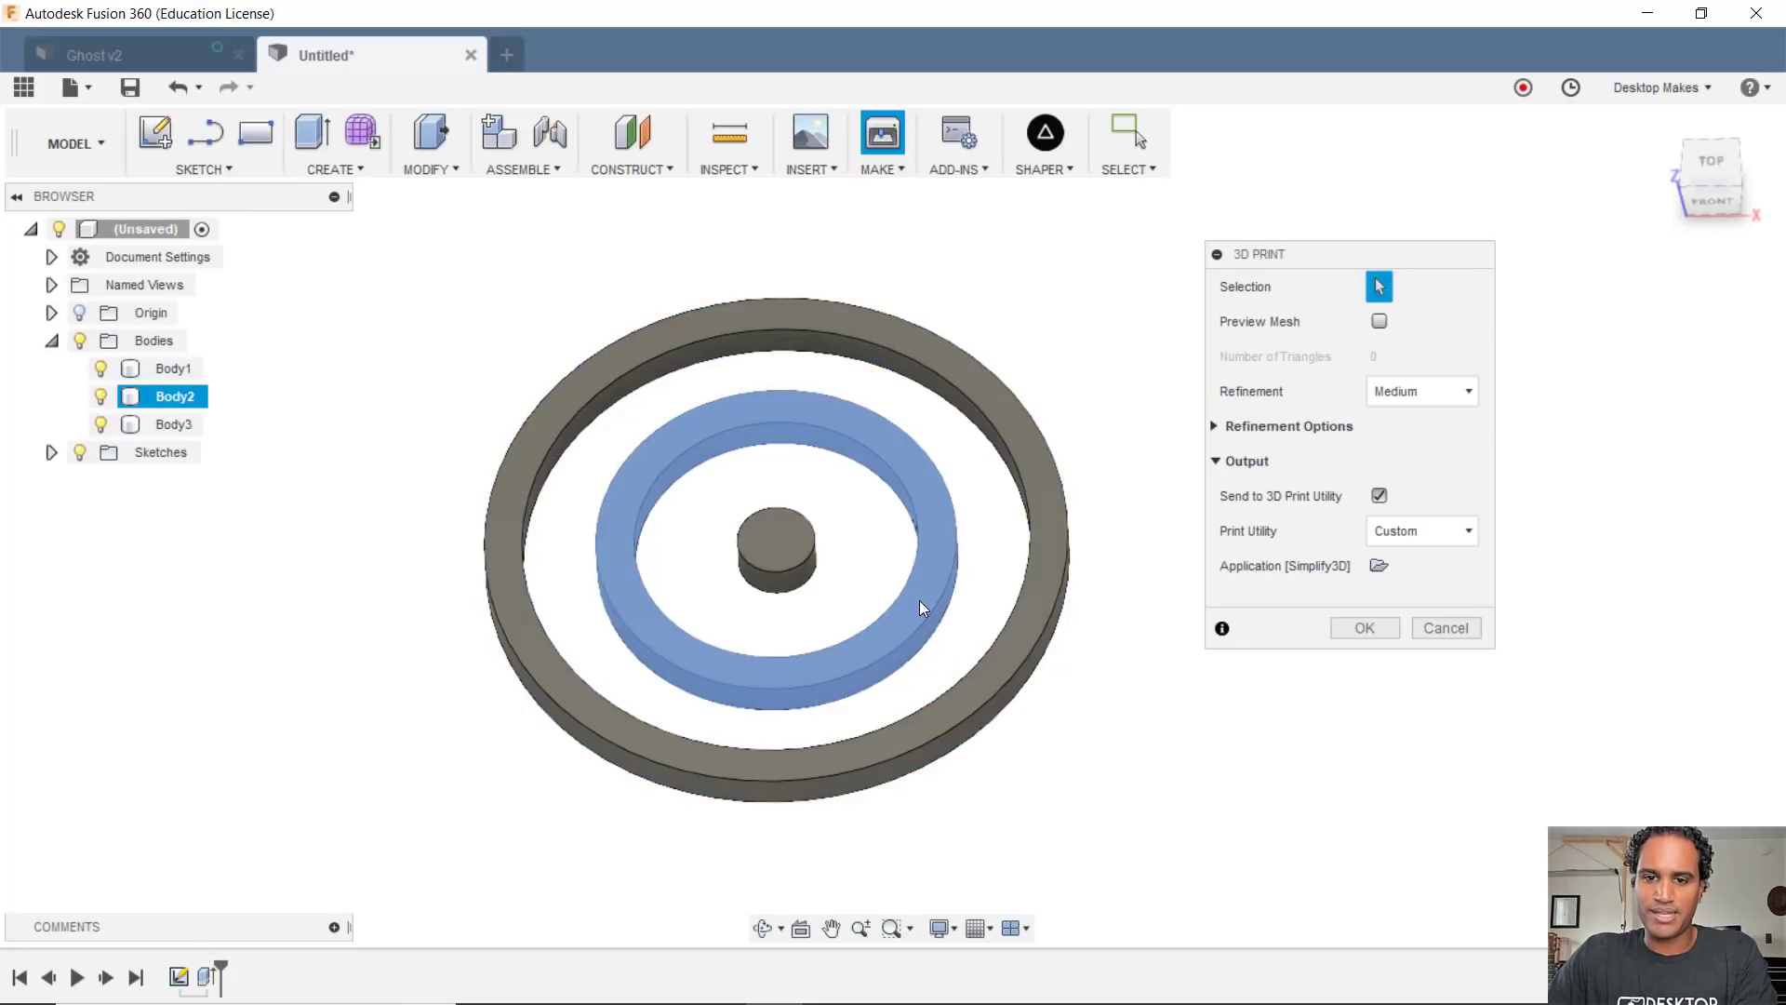
Step: Retry window-selecting the bodies, send the center cylinder to Simplify3D, and delete the imported model there
{"action": "left_click_drag", "start_coordinate": [442, 283], "coordinate": [1417, 885]}
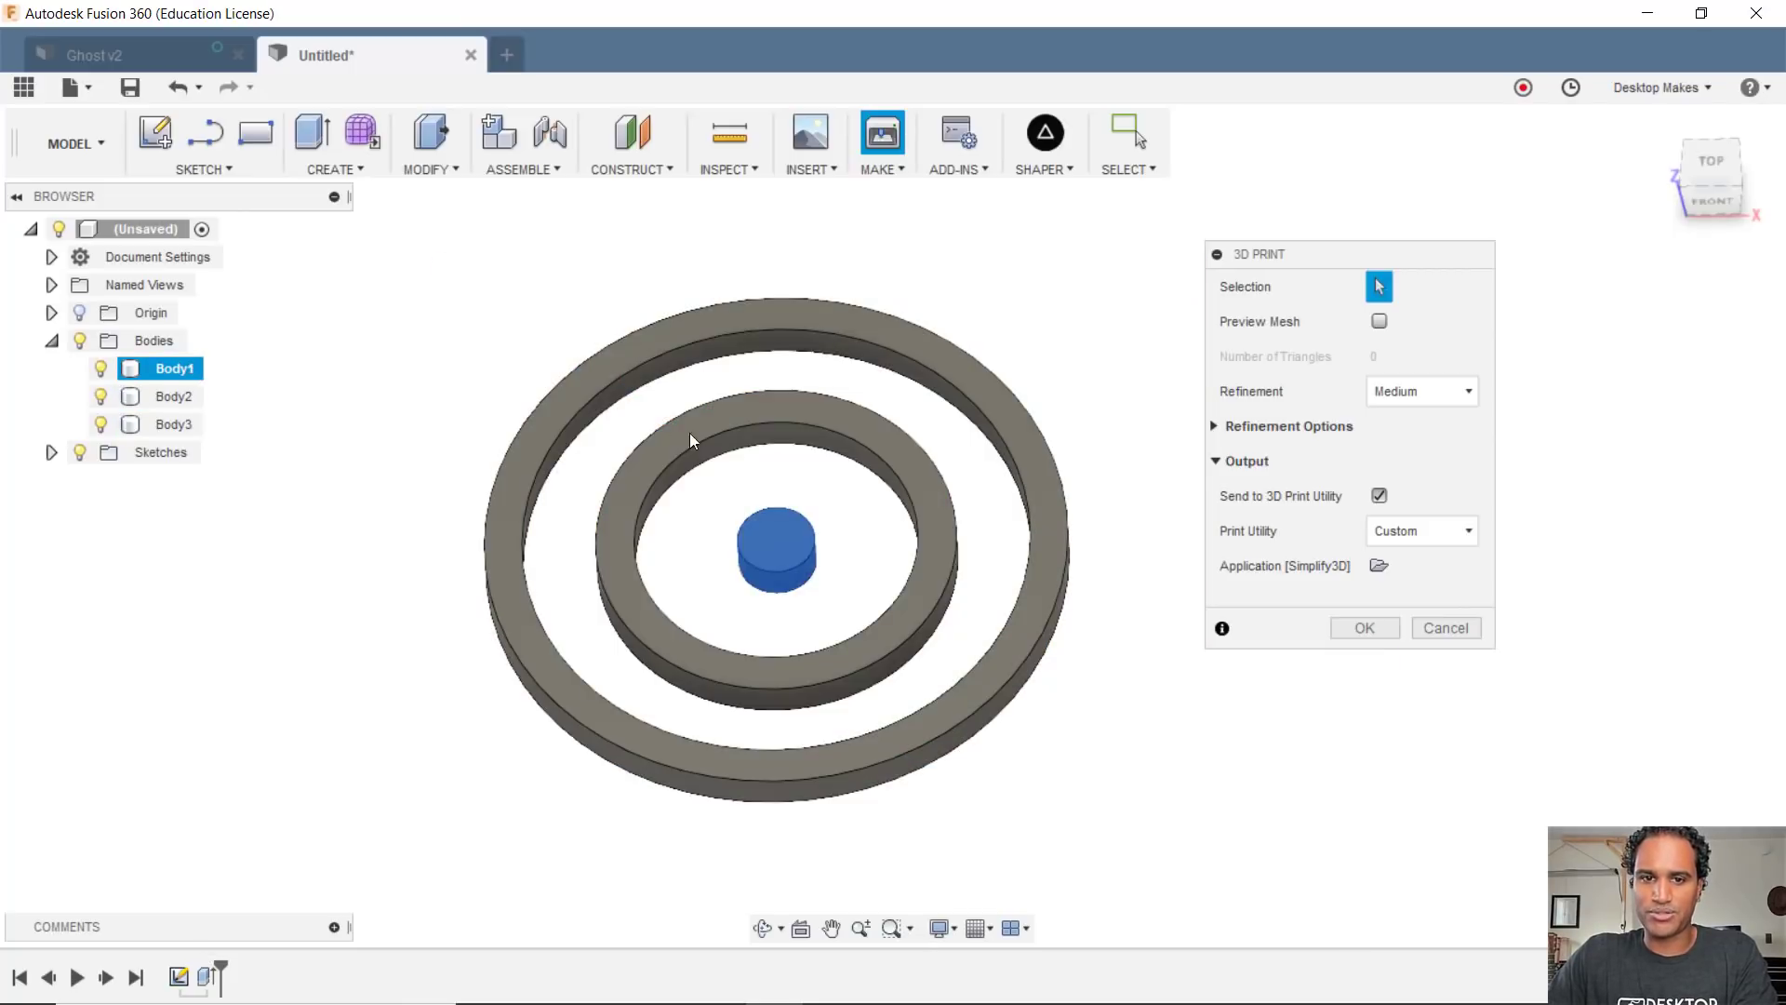
{"action": "left_click_drag", "start_coordinate": [446, 233], "coordinate": [1522, 940]}
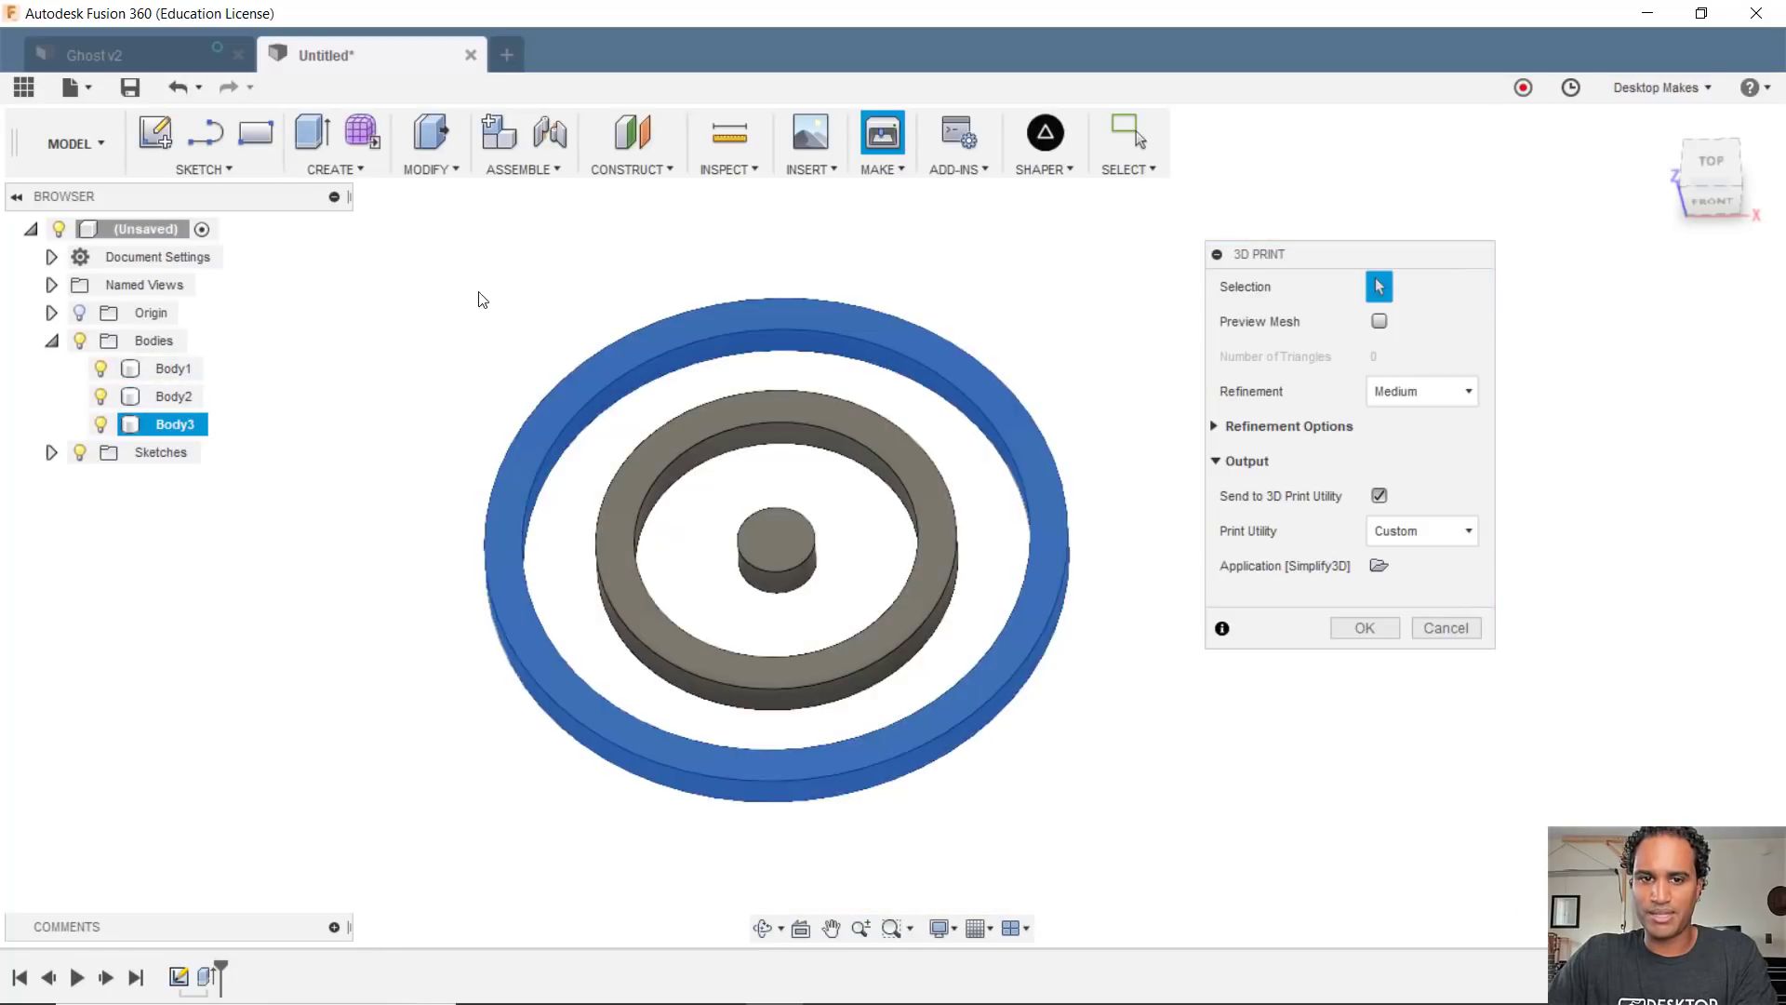
{"action": "left_click_drag", "start_coordinate": [456, 243], "coordinate": [1257, 930]}
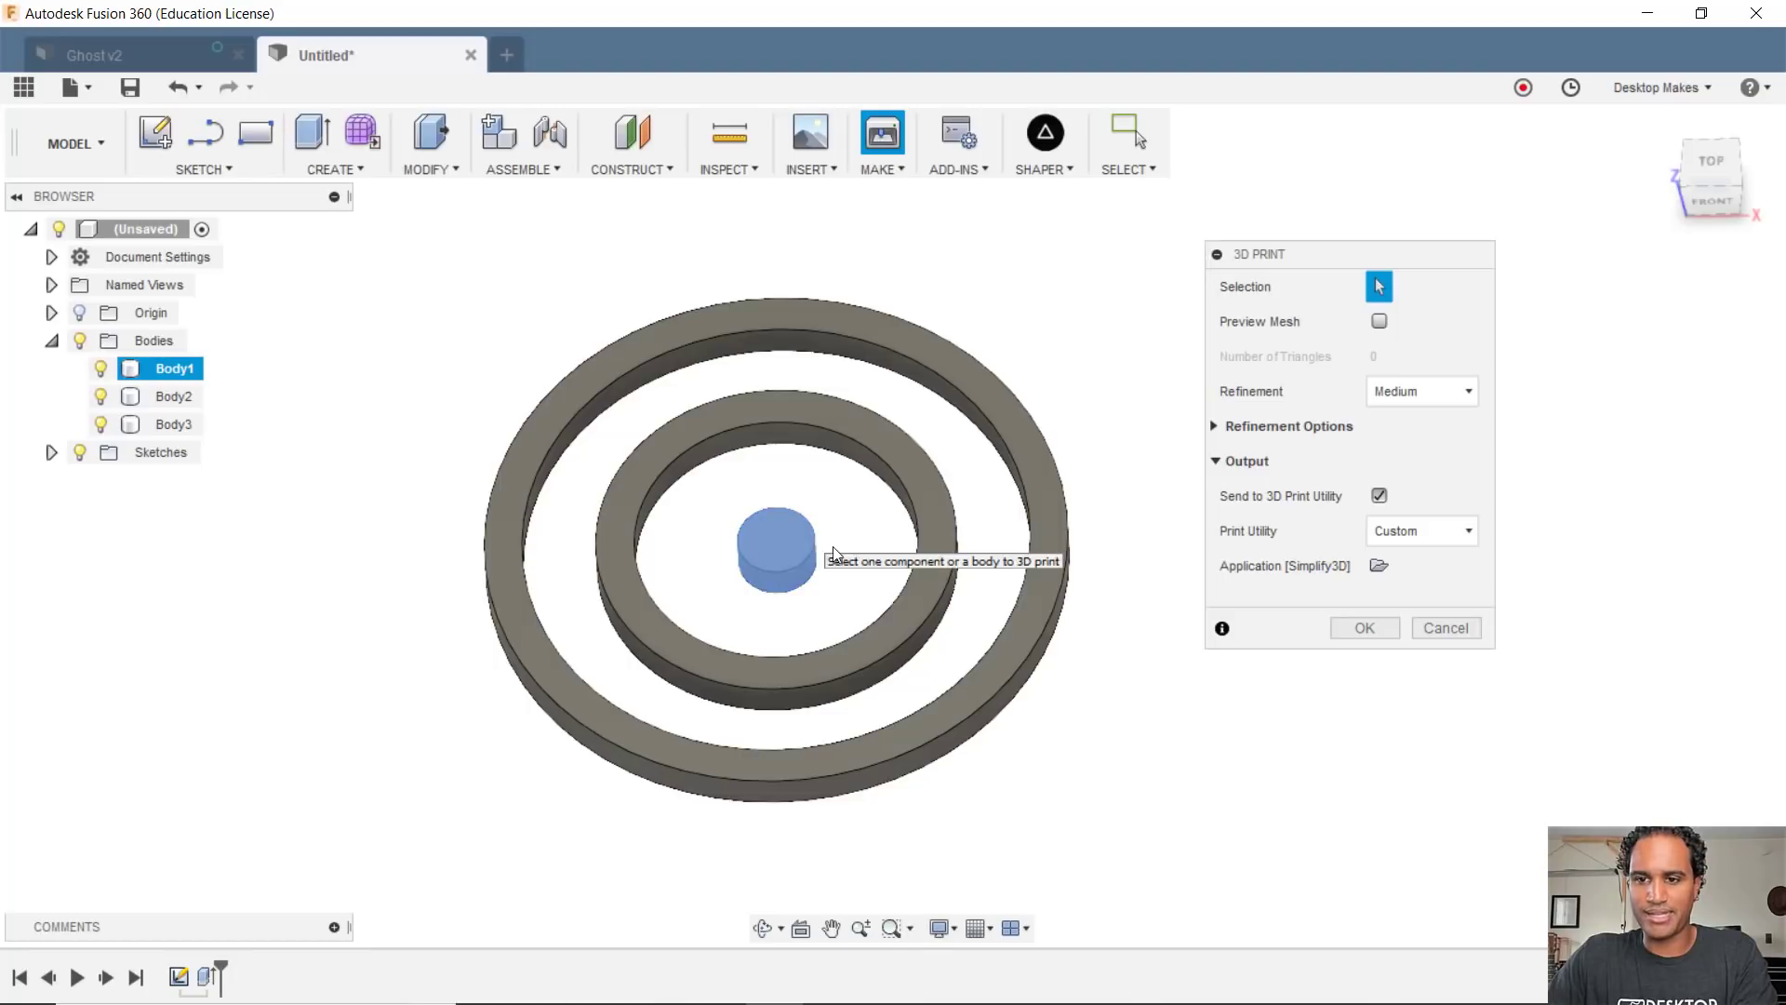
{"action": "left_click", "coordinate": [1381, 629]}
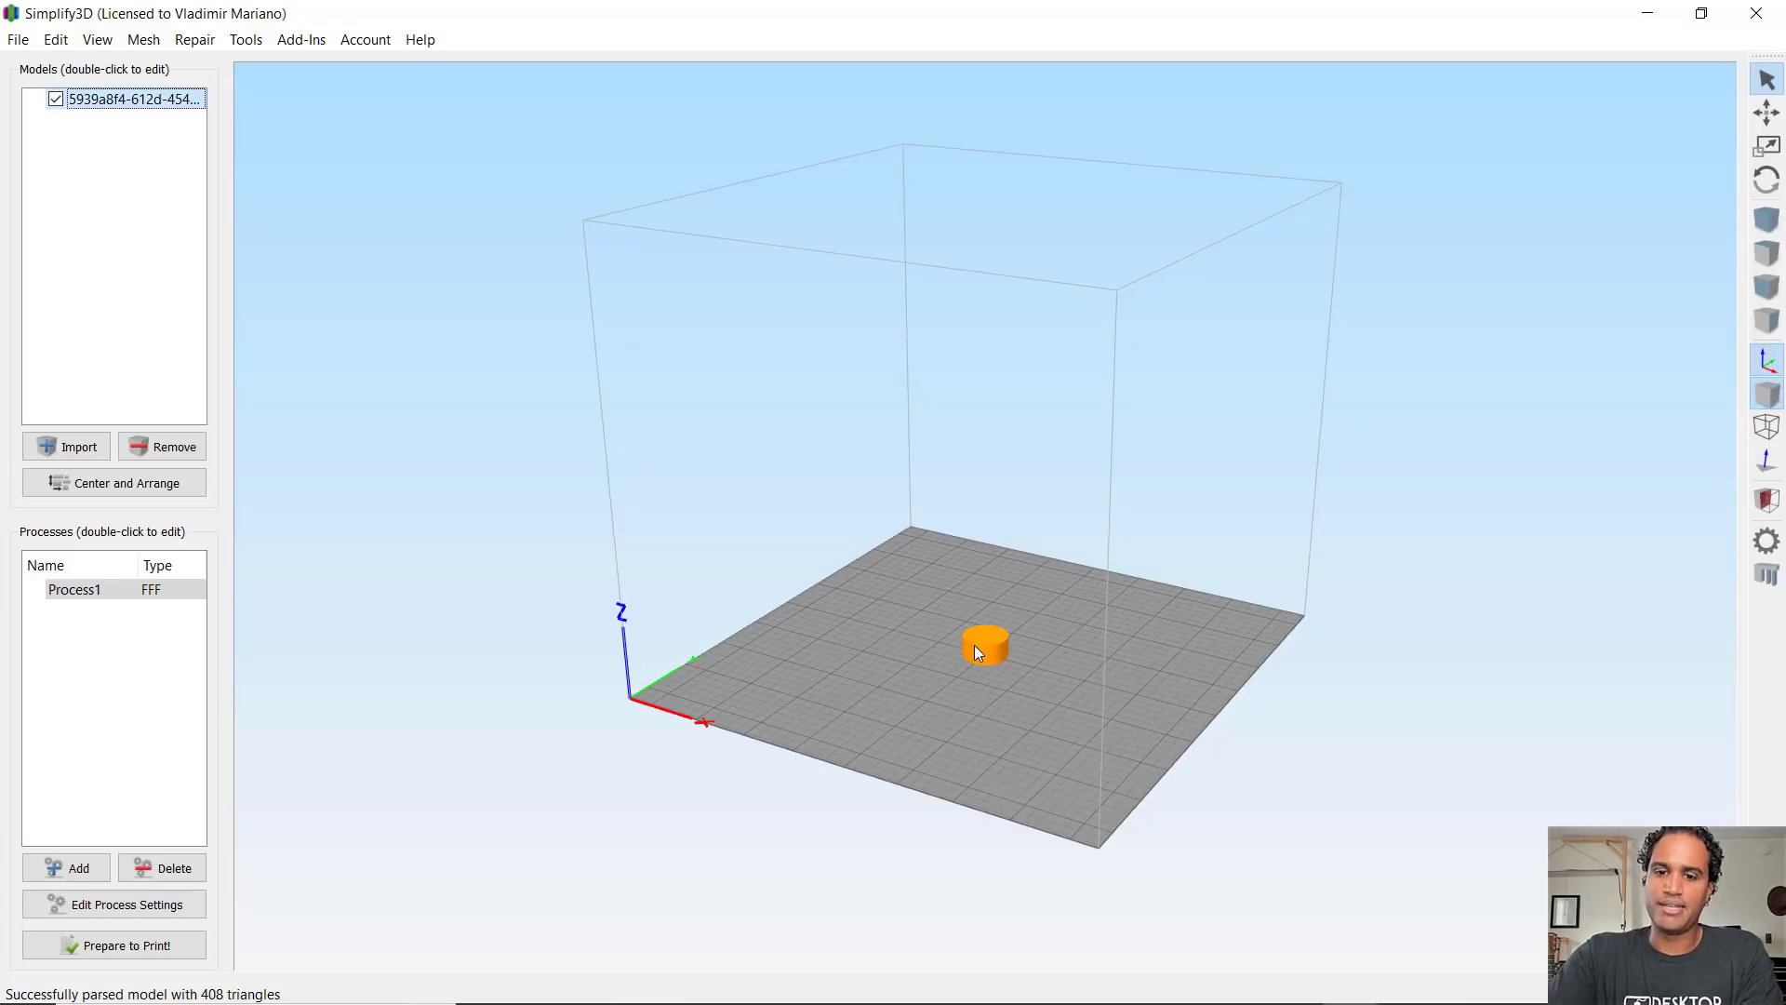
{"action": "key", "text": "Delete"}
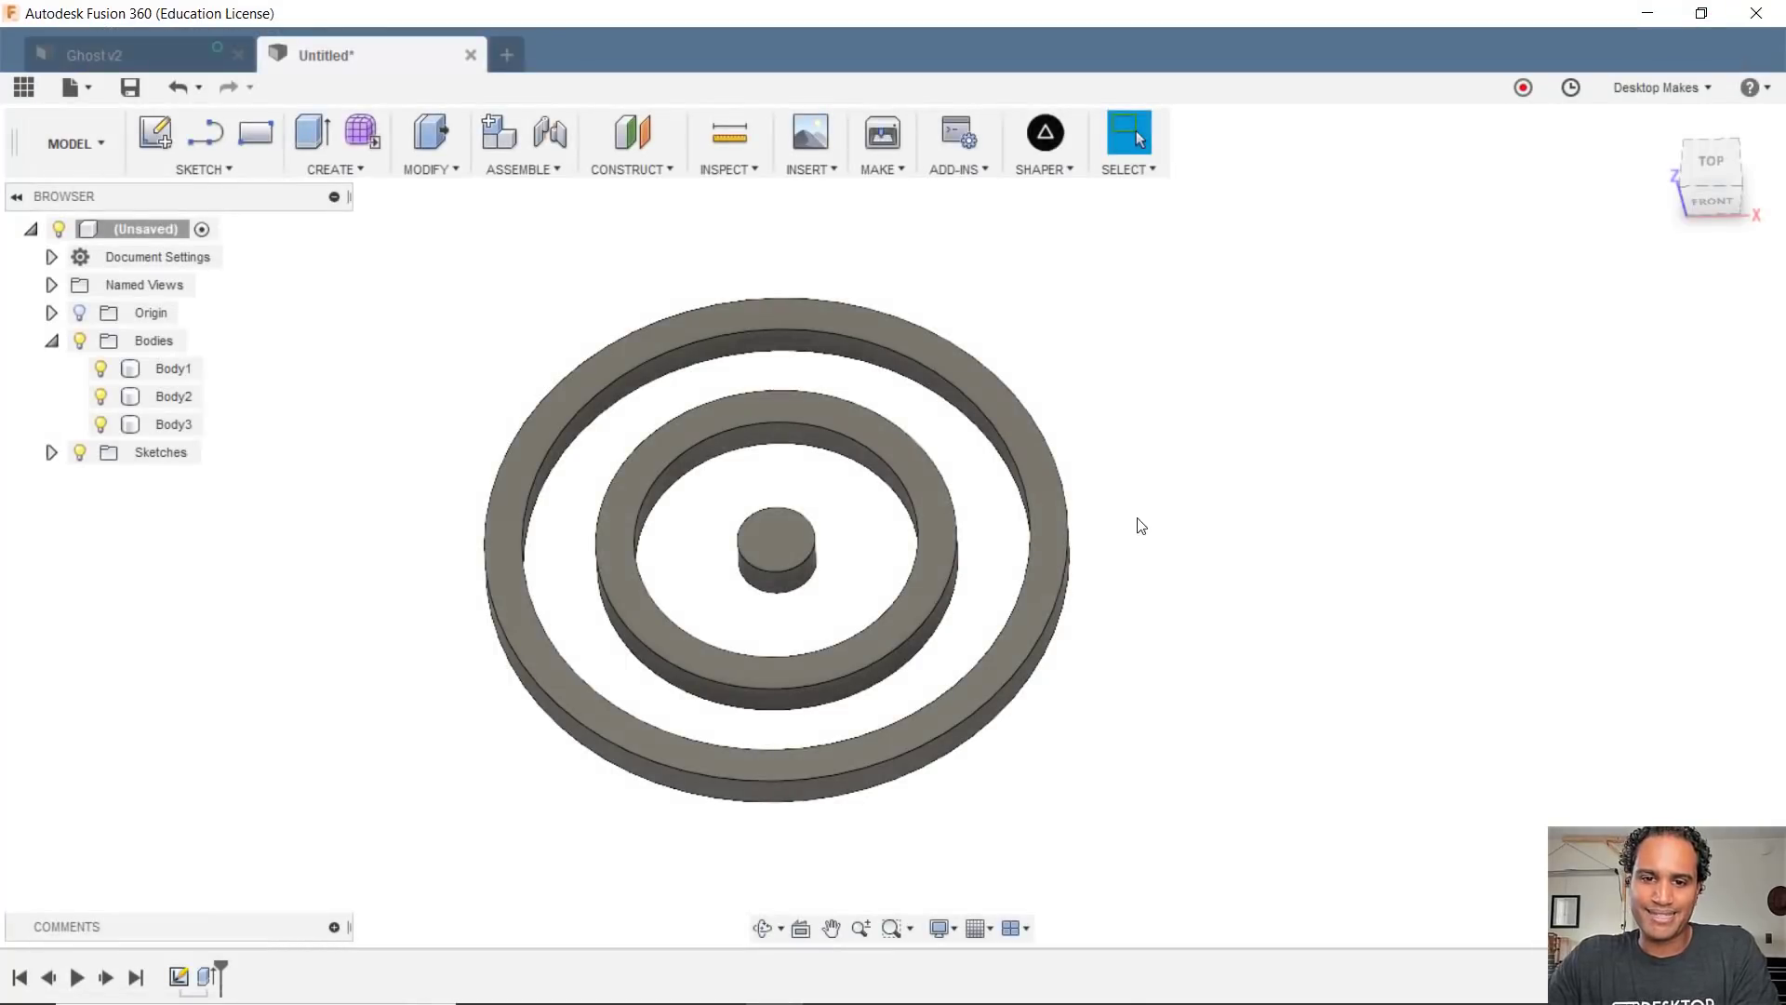
{"action": "middle_click_drag", "start_coordinate": [1142, 525], "coordinate": [1320, 511]}
{"action": "scroll", "coordinate": [1280, 630], "scroll_direction": "down", "scroll_amount": 2}
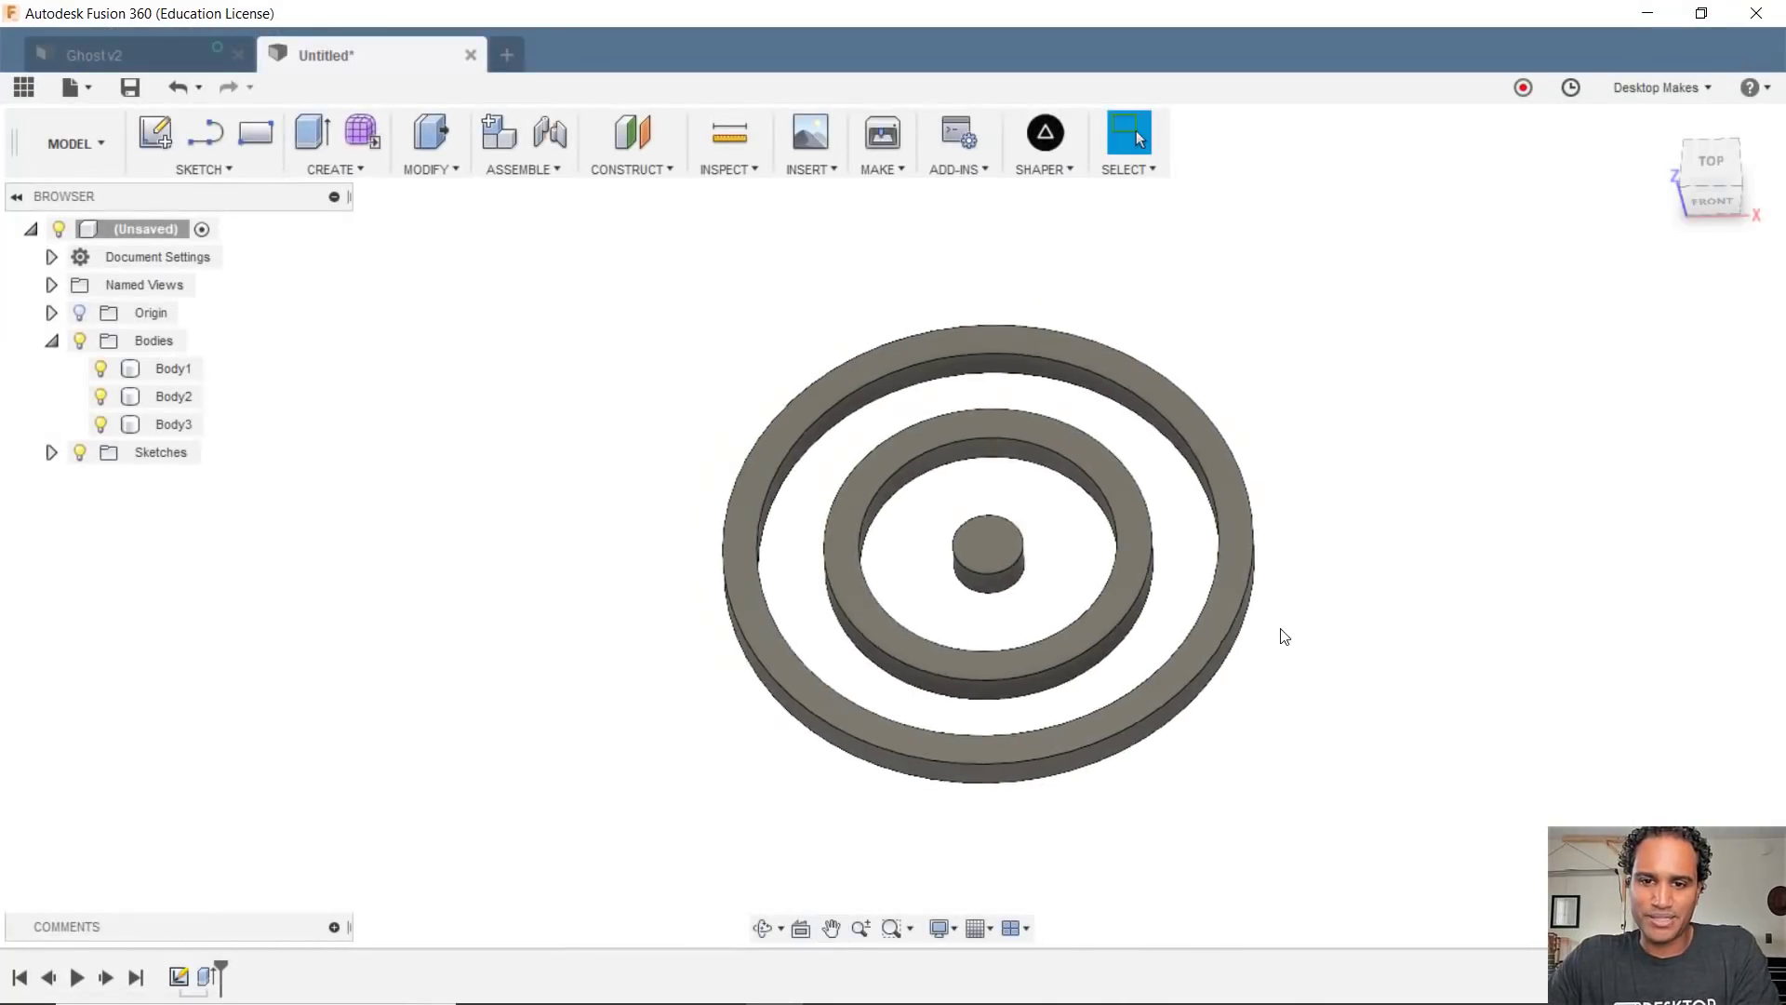
{"action": "scroll", "coordinate": [1280, 630], "scroll_direction": "up", "scroll_amount": 2}
{"action": "mouse_move", "coordinate": [1428, 678]}
{"action": "middle_mouse_down", "text": "shift"}
{"action": "mouse_move", "coordinate": [1391, 571]}
{"action": "mouse_move", "coordinate": [1428, 602]}
{"action": "mouse_move", "coordinate": [1448, 670]}
{"action": "middle_mouse_up", "text": "shift"}
{"action": "scroll", "coordinate": [1451, 679], "scroll_direction": "up", "scroll_amount": 2}
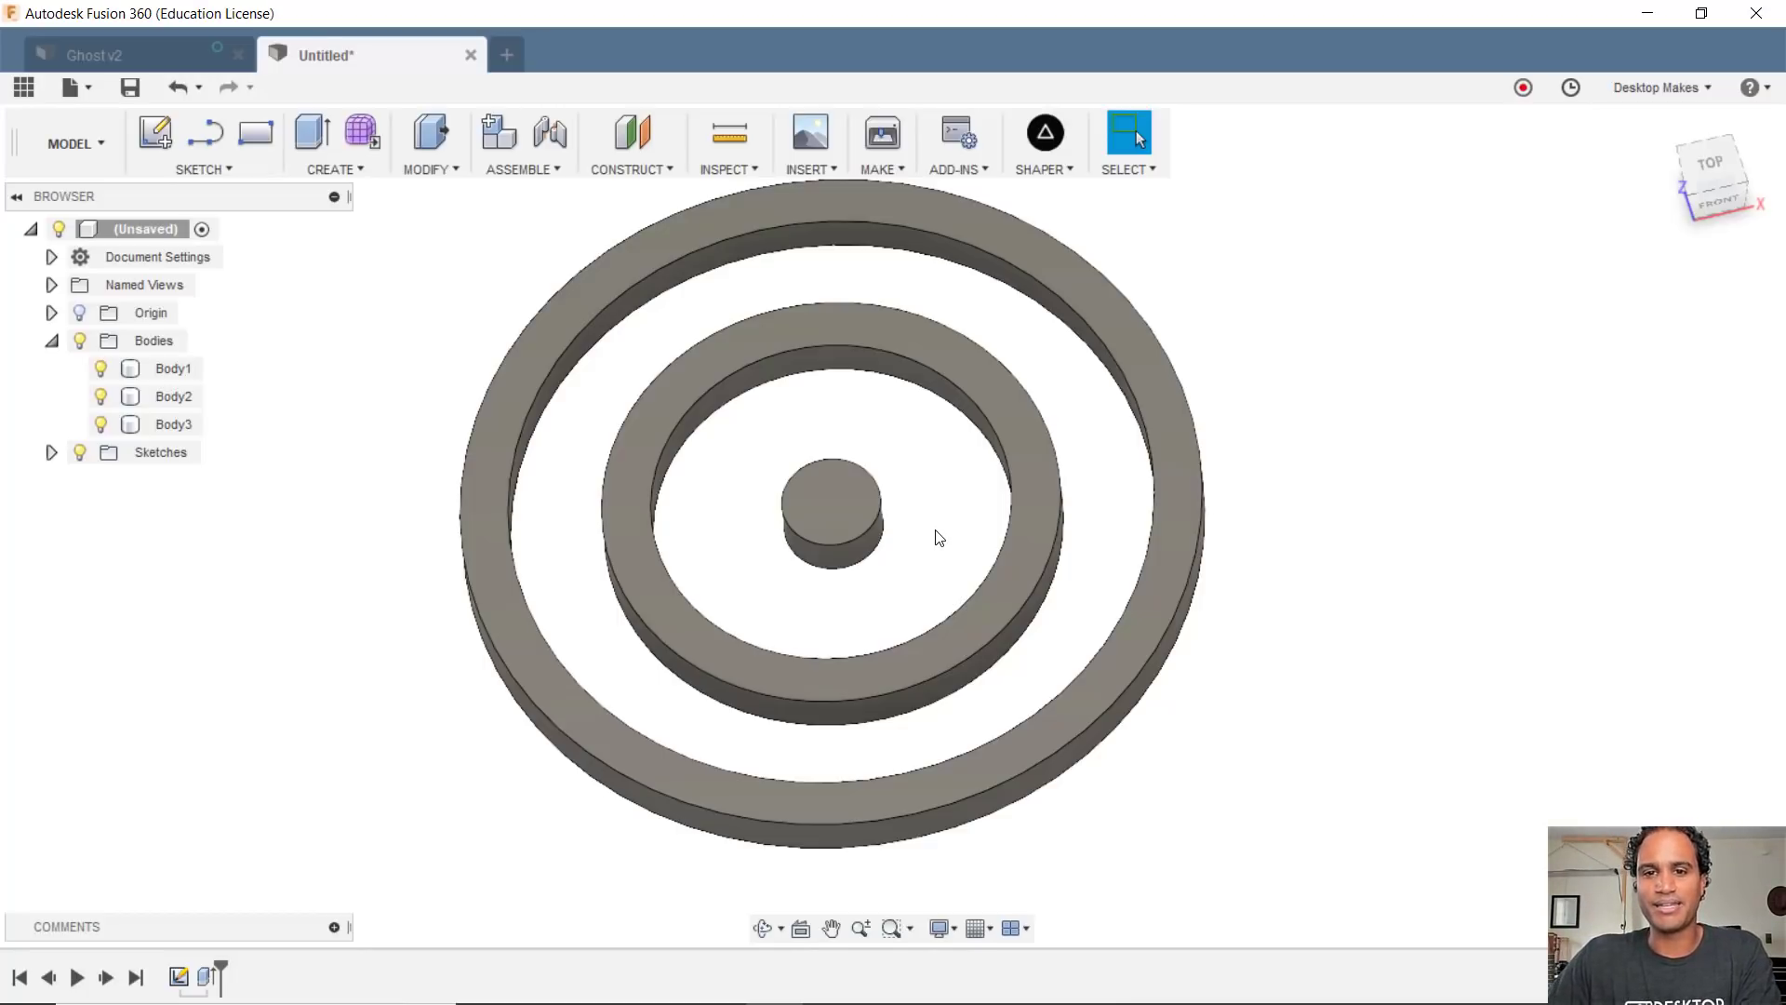
{"action": "scroll", "coordinate": [940, 542], "scroll_direction": "down", "scroll_amount": 1}
{"action": "scroll", "coordinate": [939, 540], "scroll_direction": "up", "scroll_amount": 1}
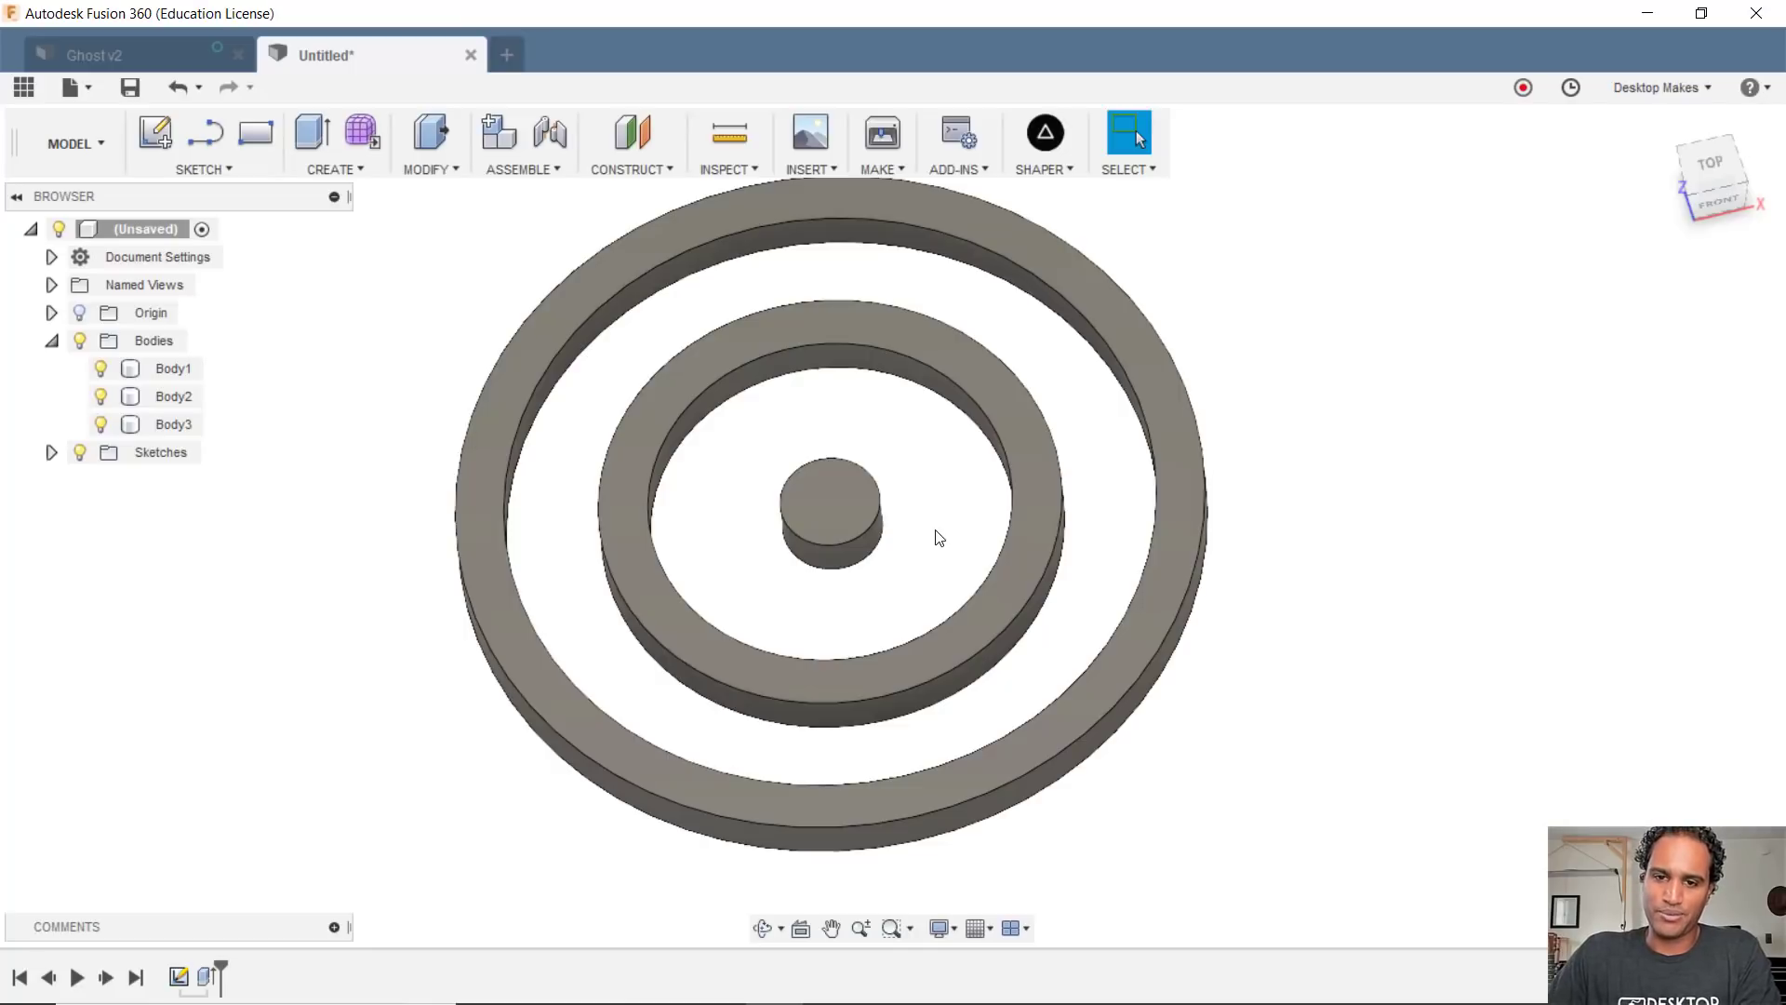
{"action": "scroll", "coordinate": [939, 538], "scroll_direction": "down", "scroll_amount": 1}
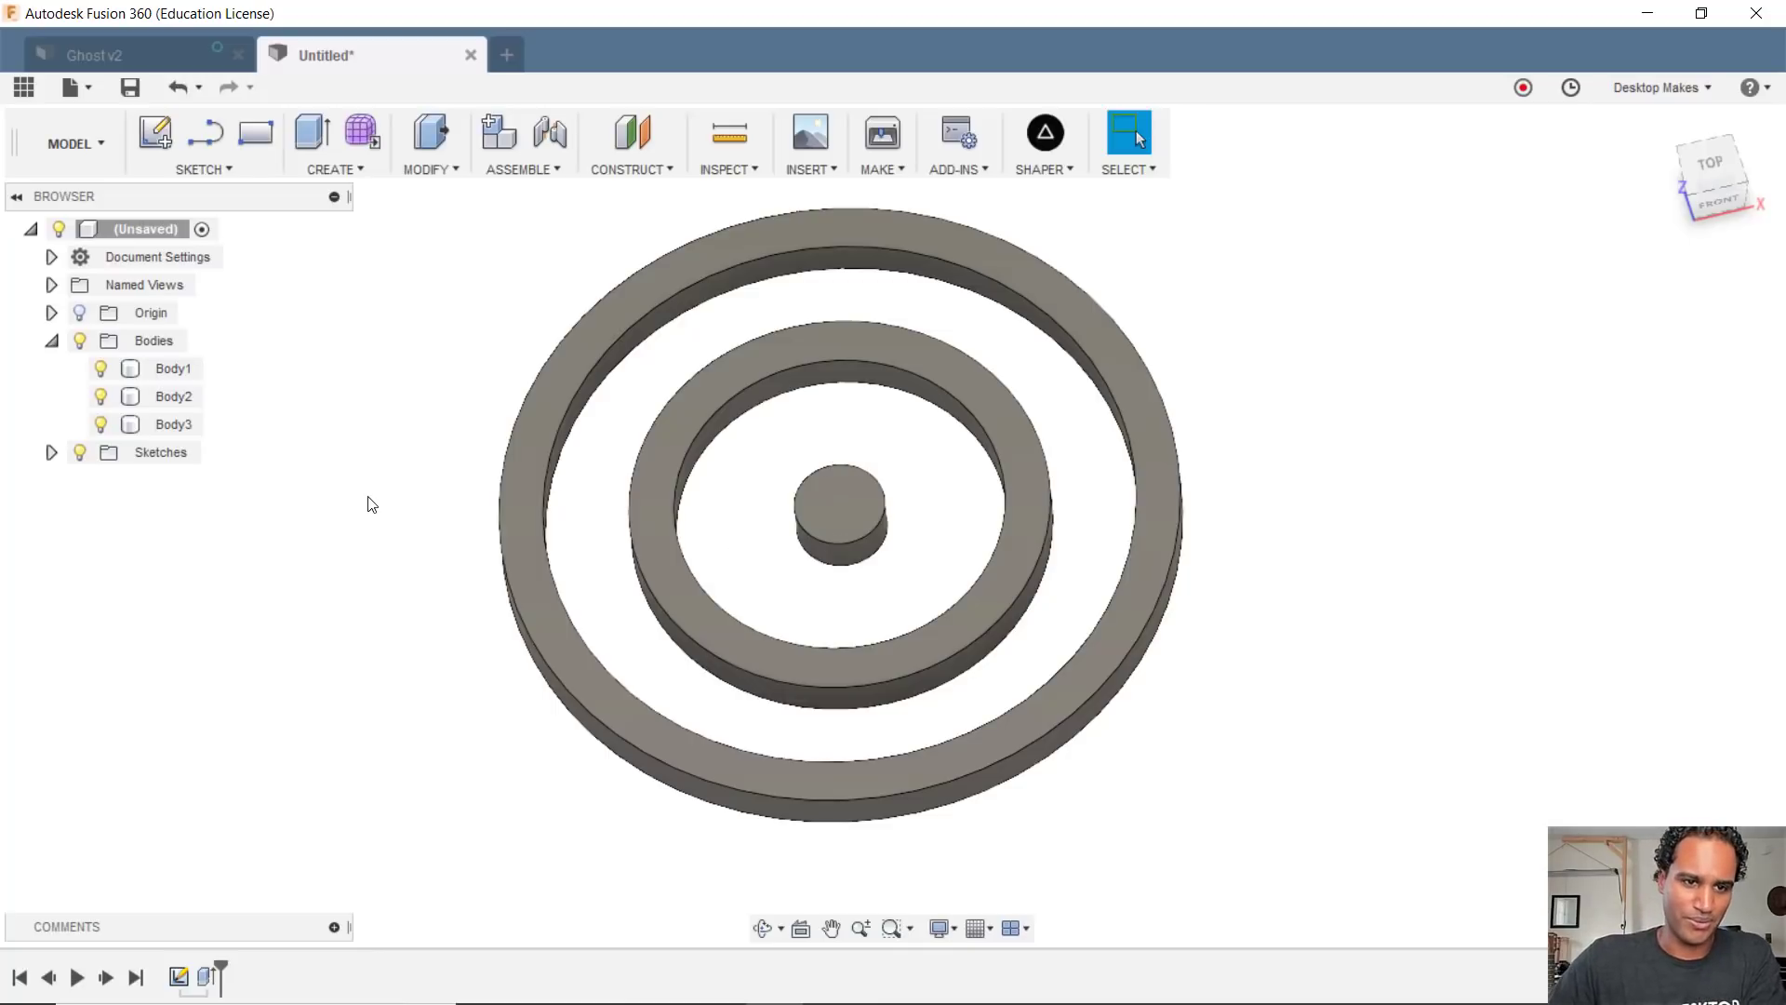
Step: Save the top-level component with all three bodies as an STL sent to Simplify3D, inspect the imported model from above and delete it
{"action": "left_click", "coordinate": [151, 230]}
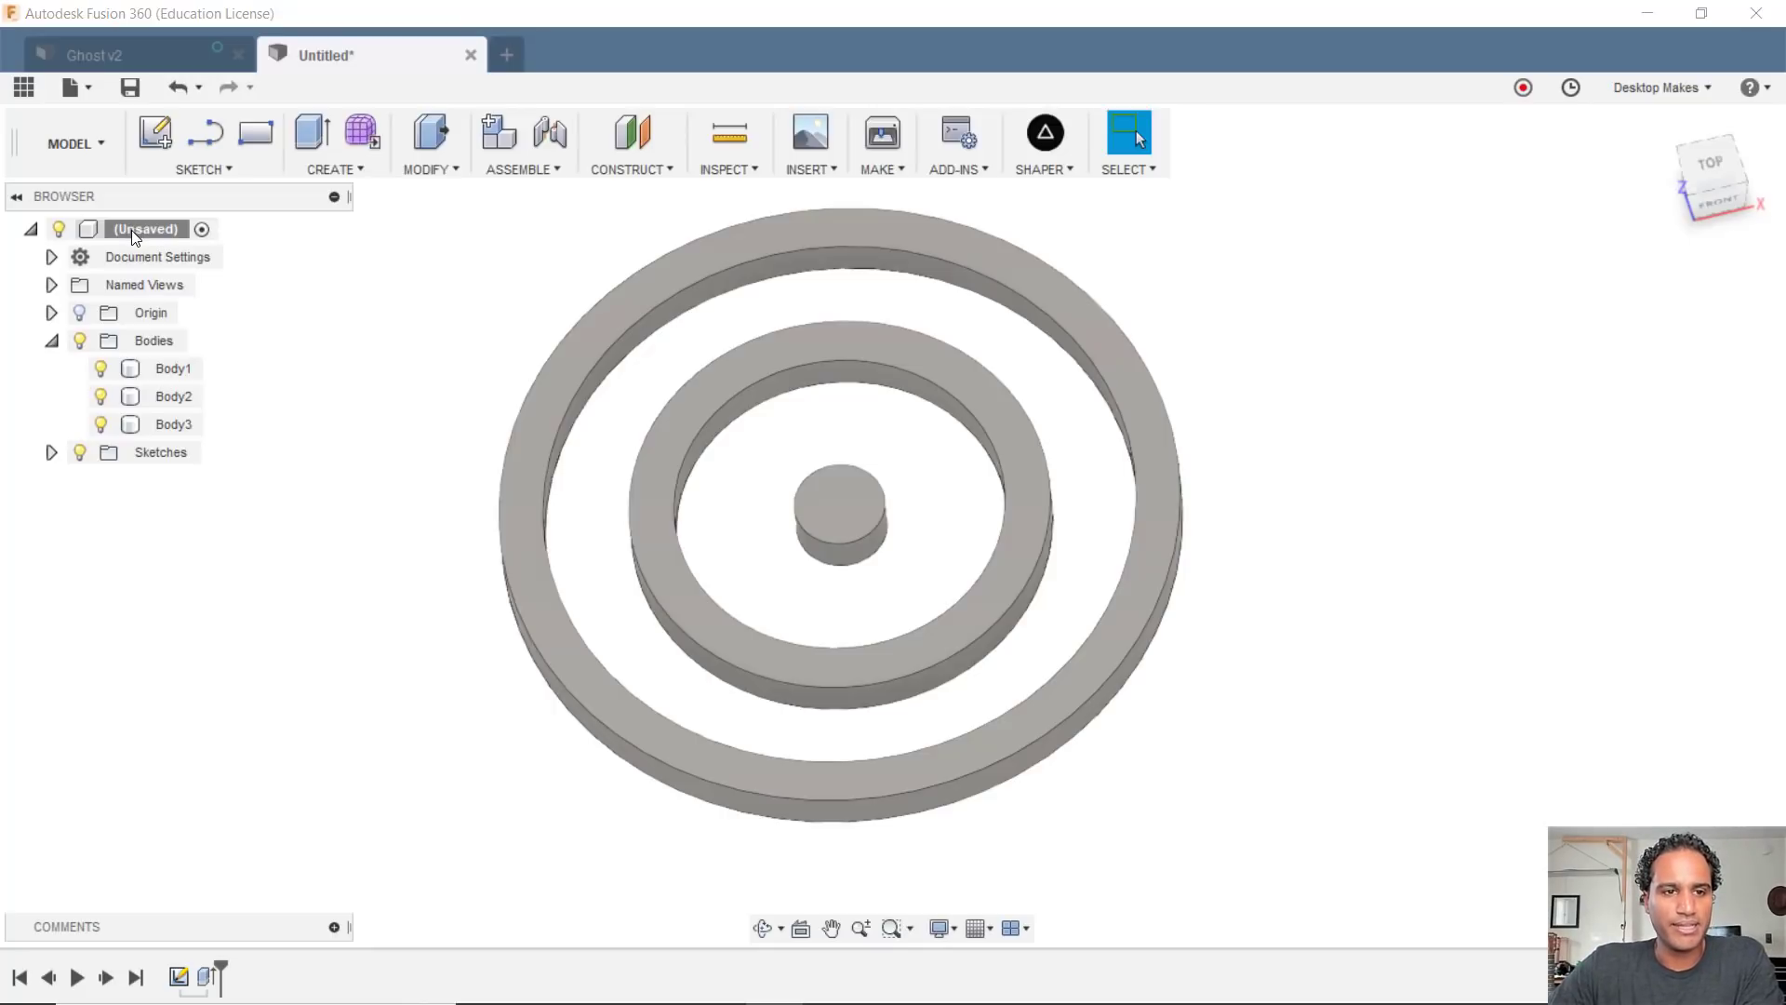
{"action": "right_click", "coordinate": [132, 231]}
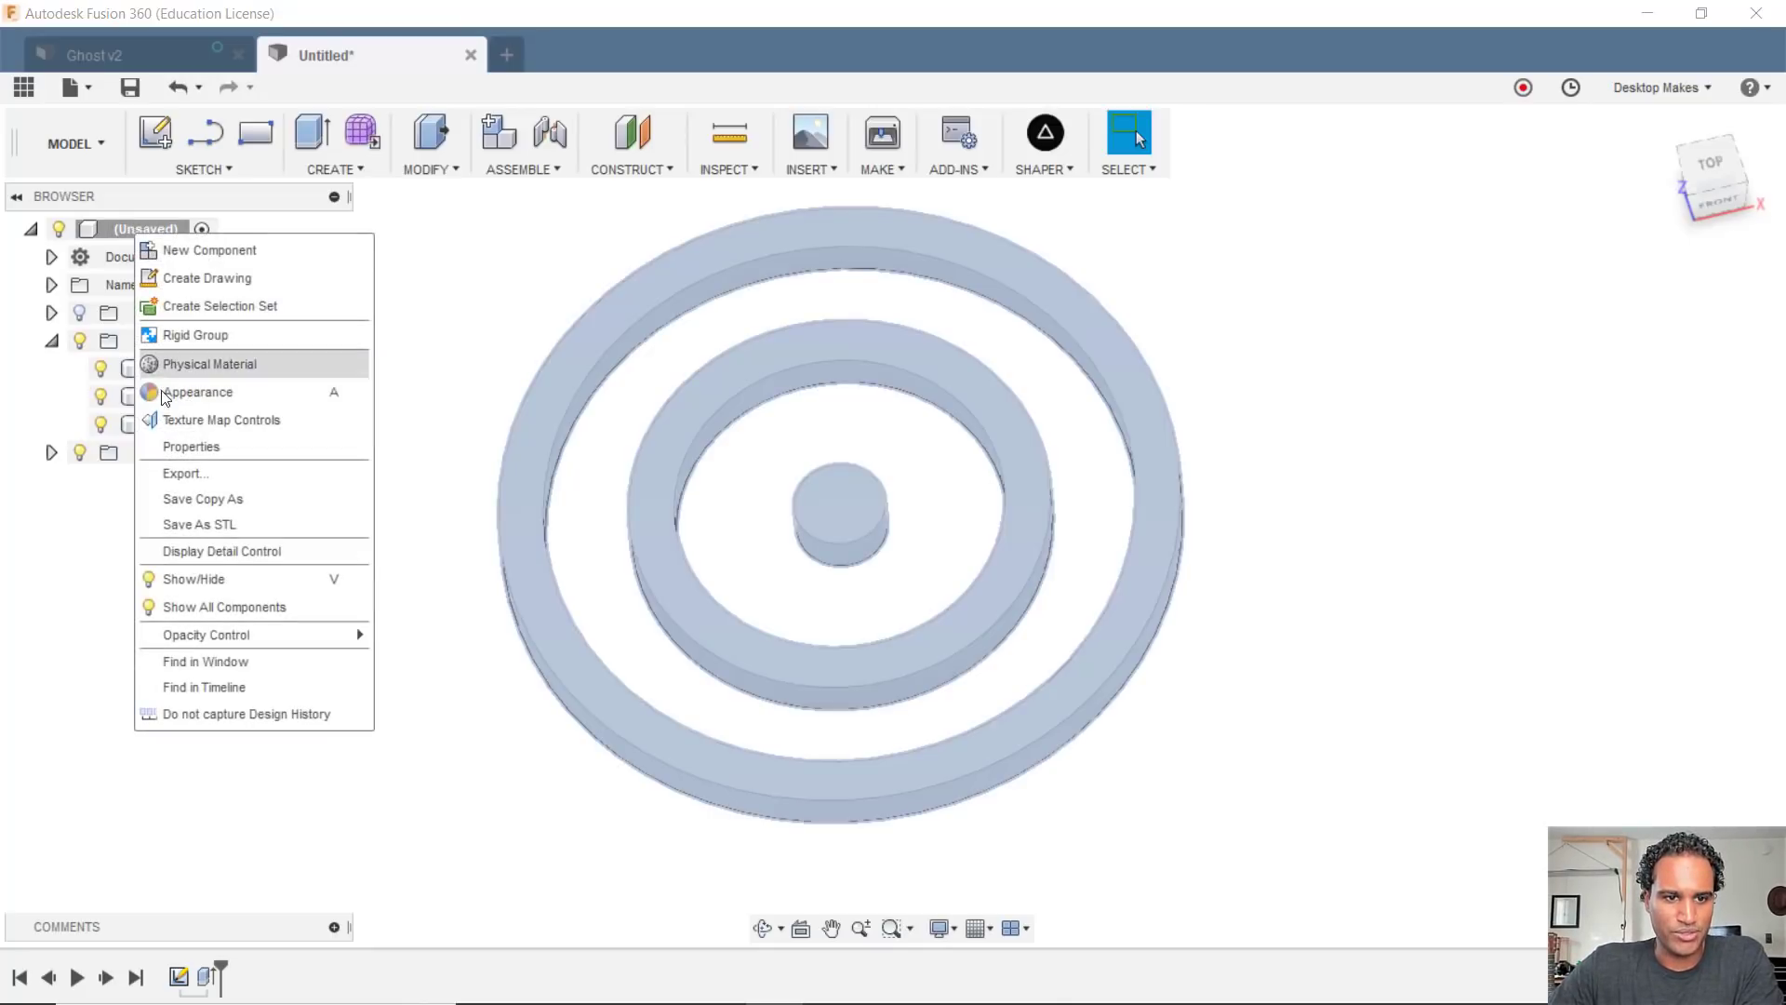
{"action": "left_click", "coordinate": [197, 524]}
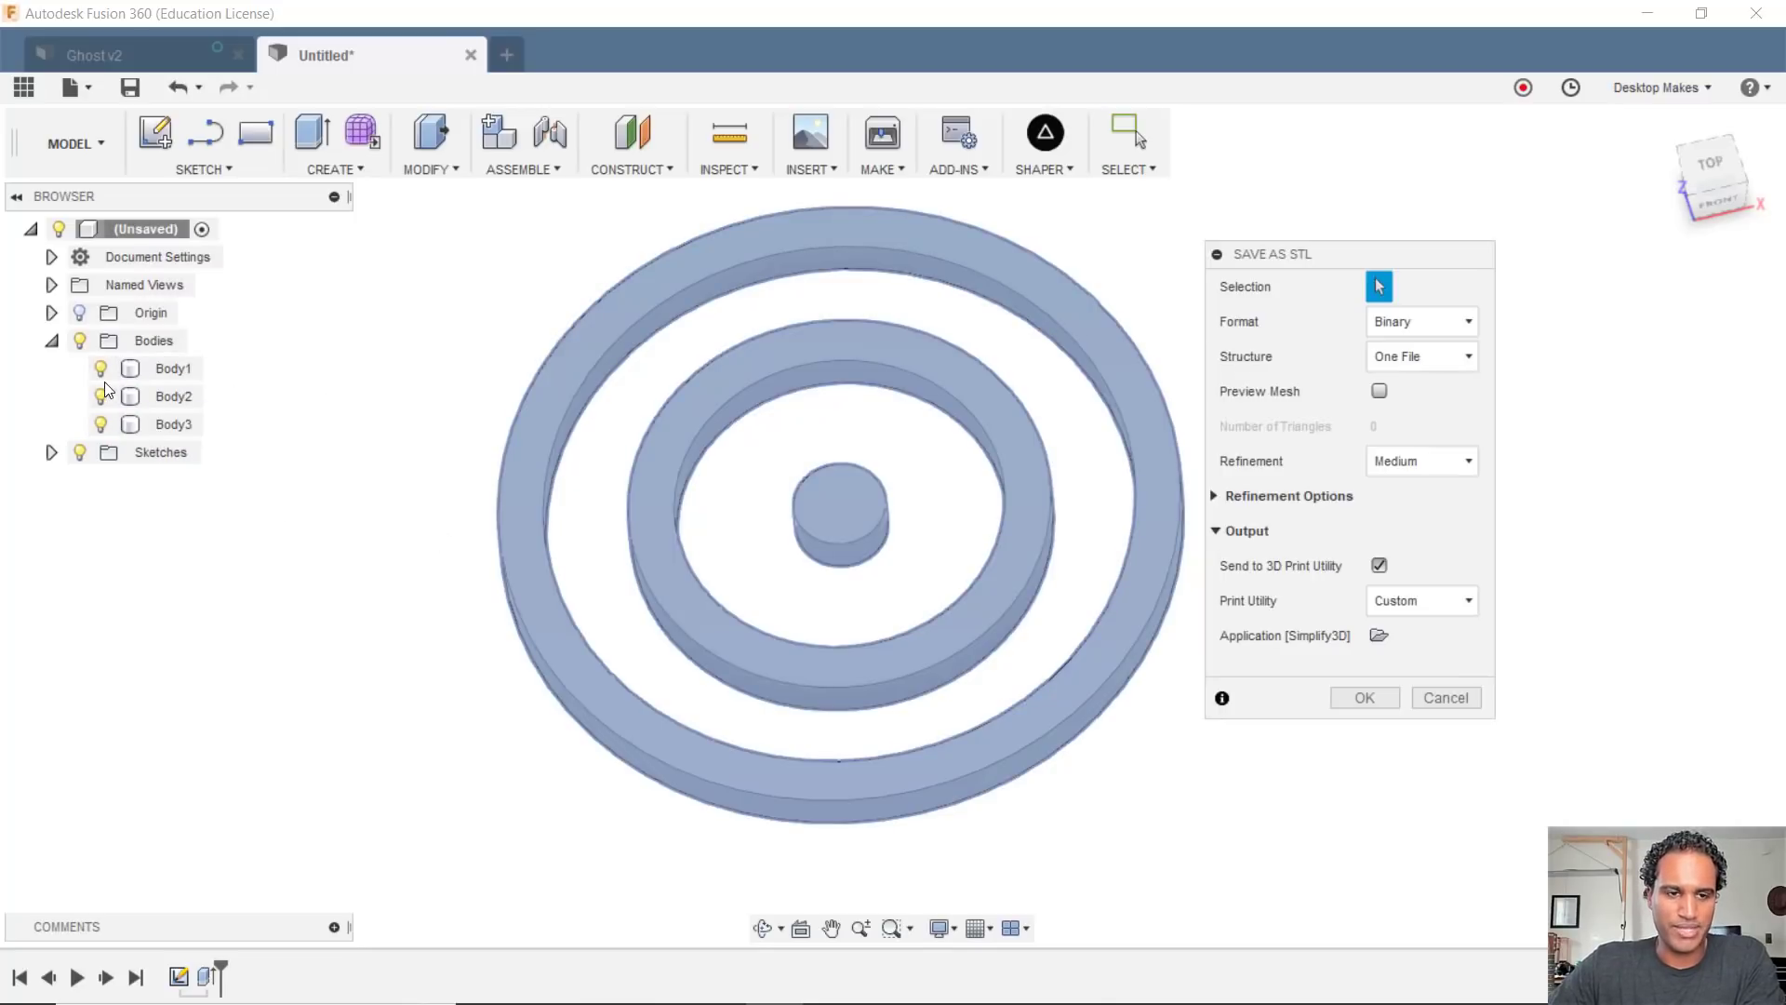
{"action": "left_click", "coordinate": [104, 423]}
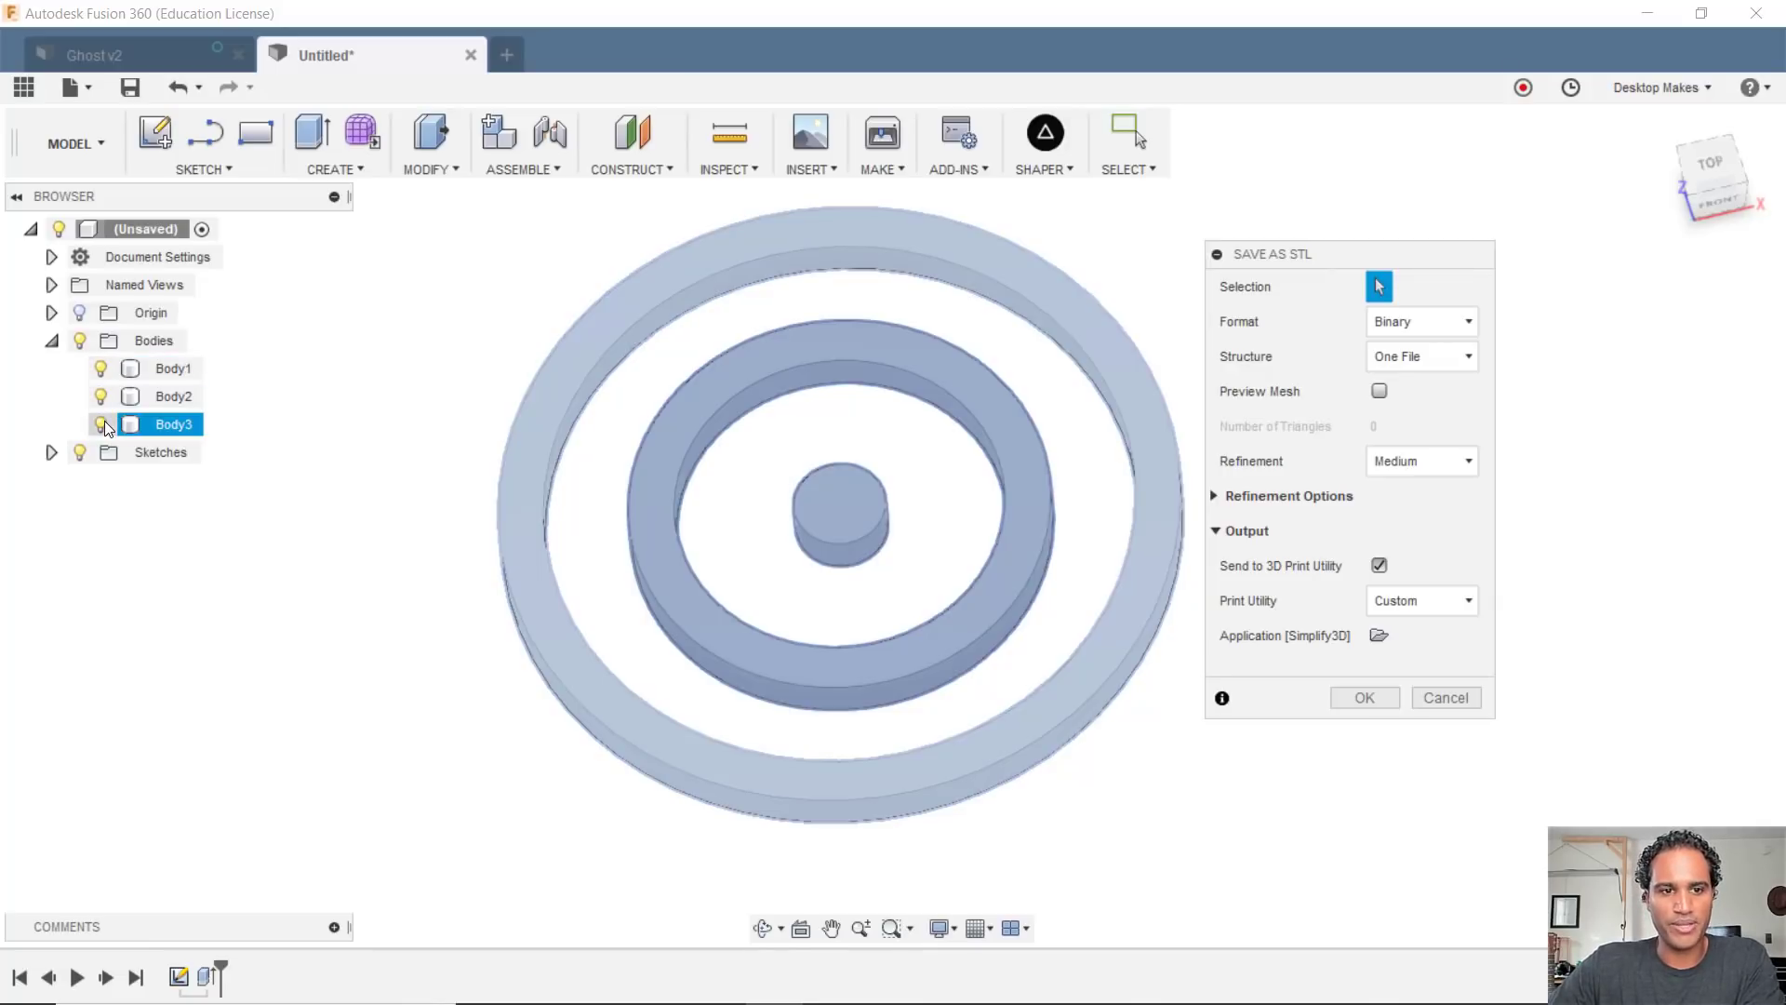
{"action": "left_click", "coordinate": [285, 508]}
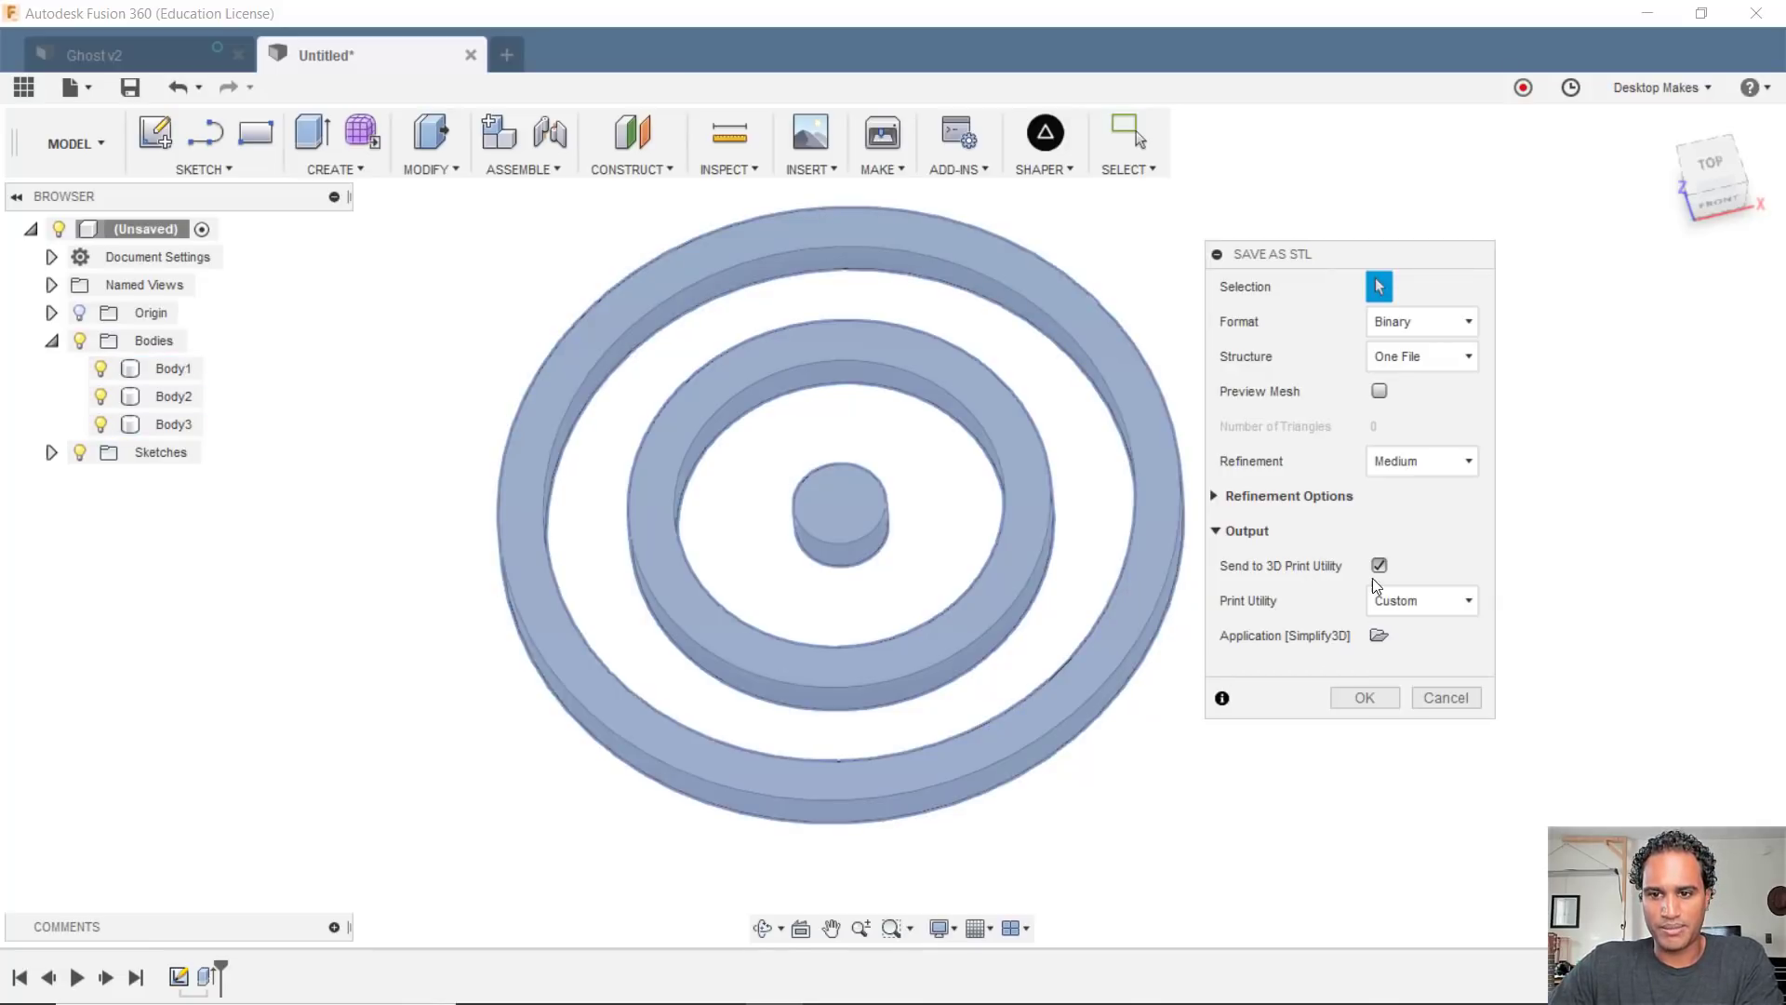
{"action": "left_click", "coordinate": [1364, 698]}
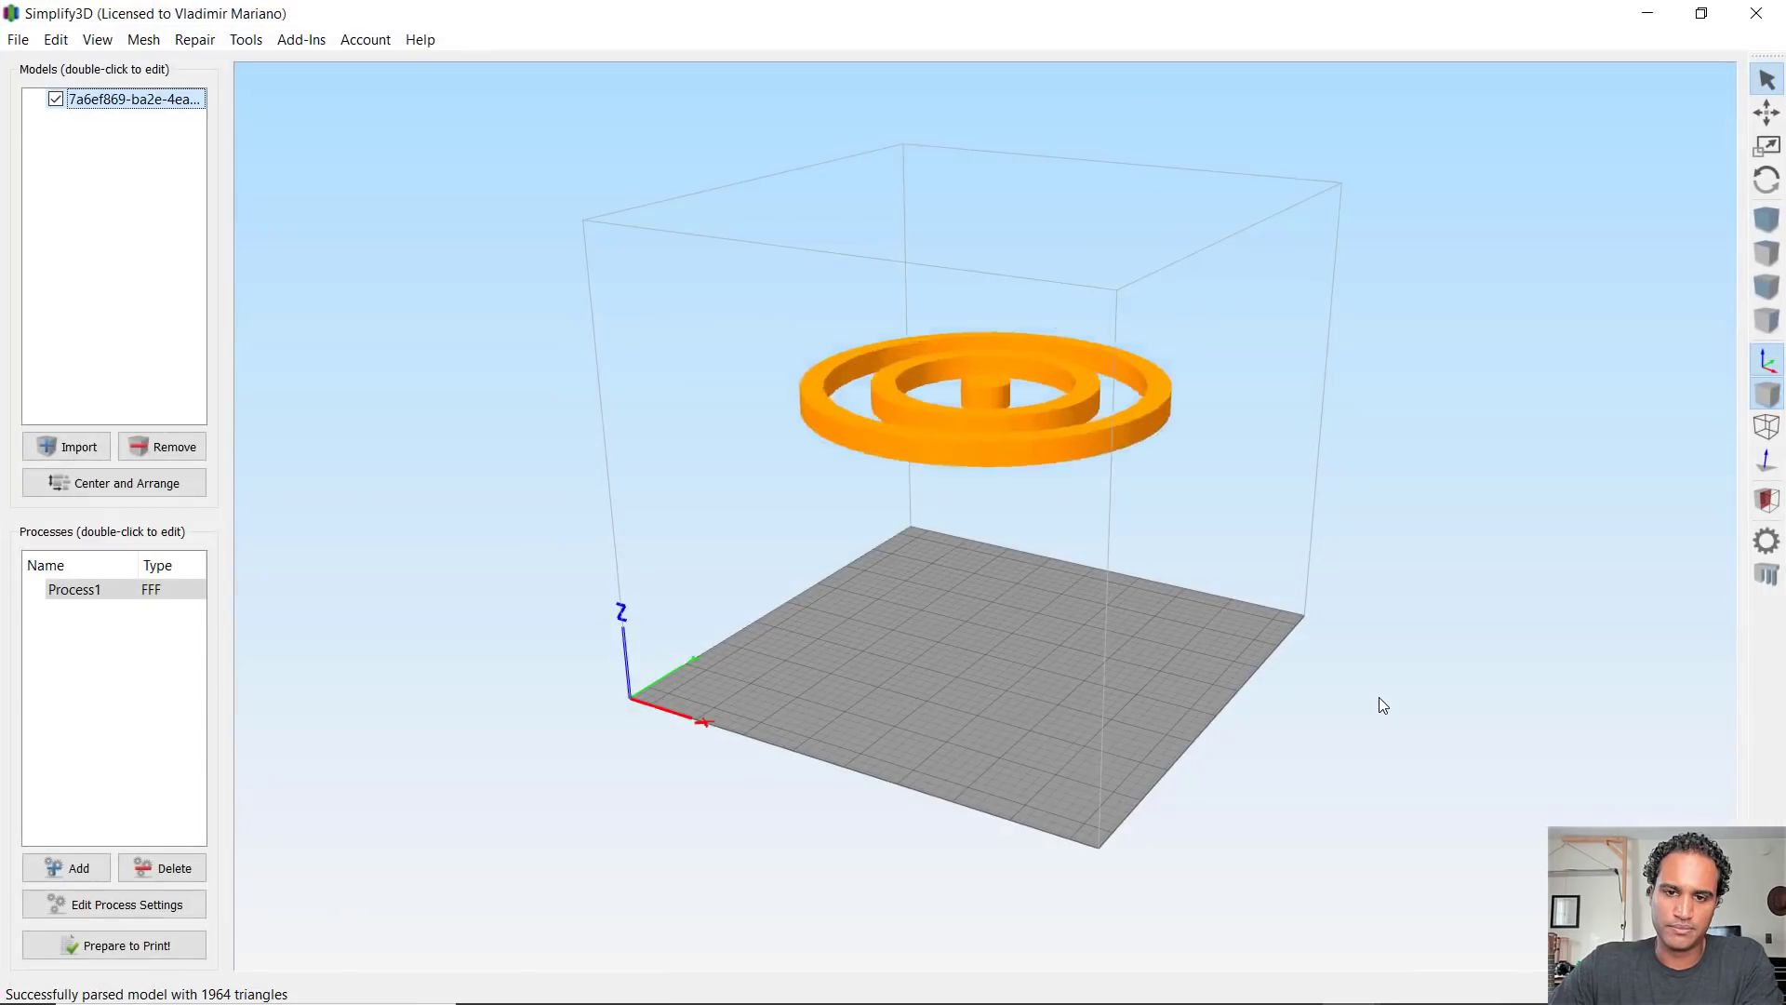
{"action": "left_click_drag", "start_coordinate": [1396, 729], "coordinate": [1515, 597]}
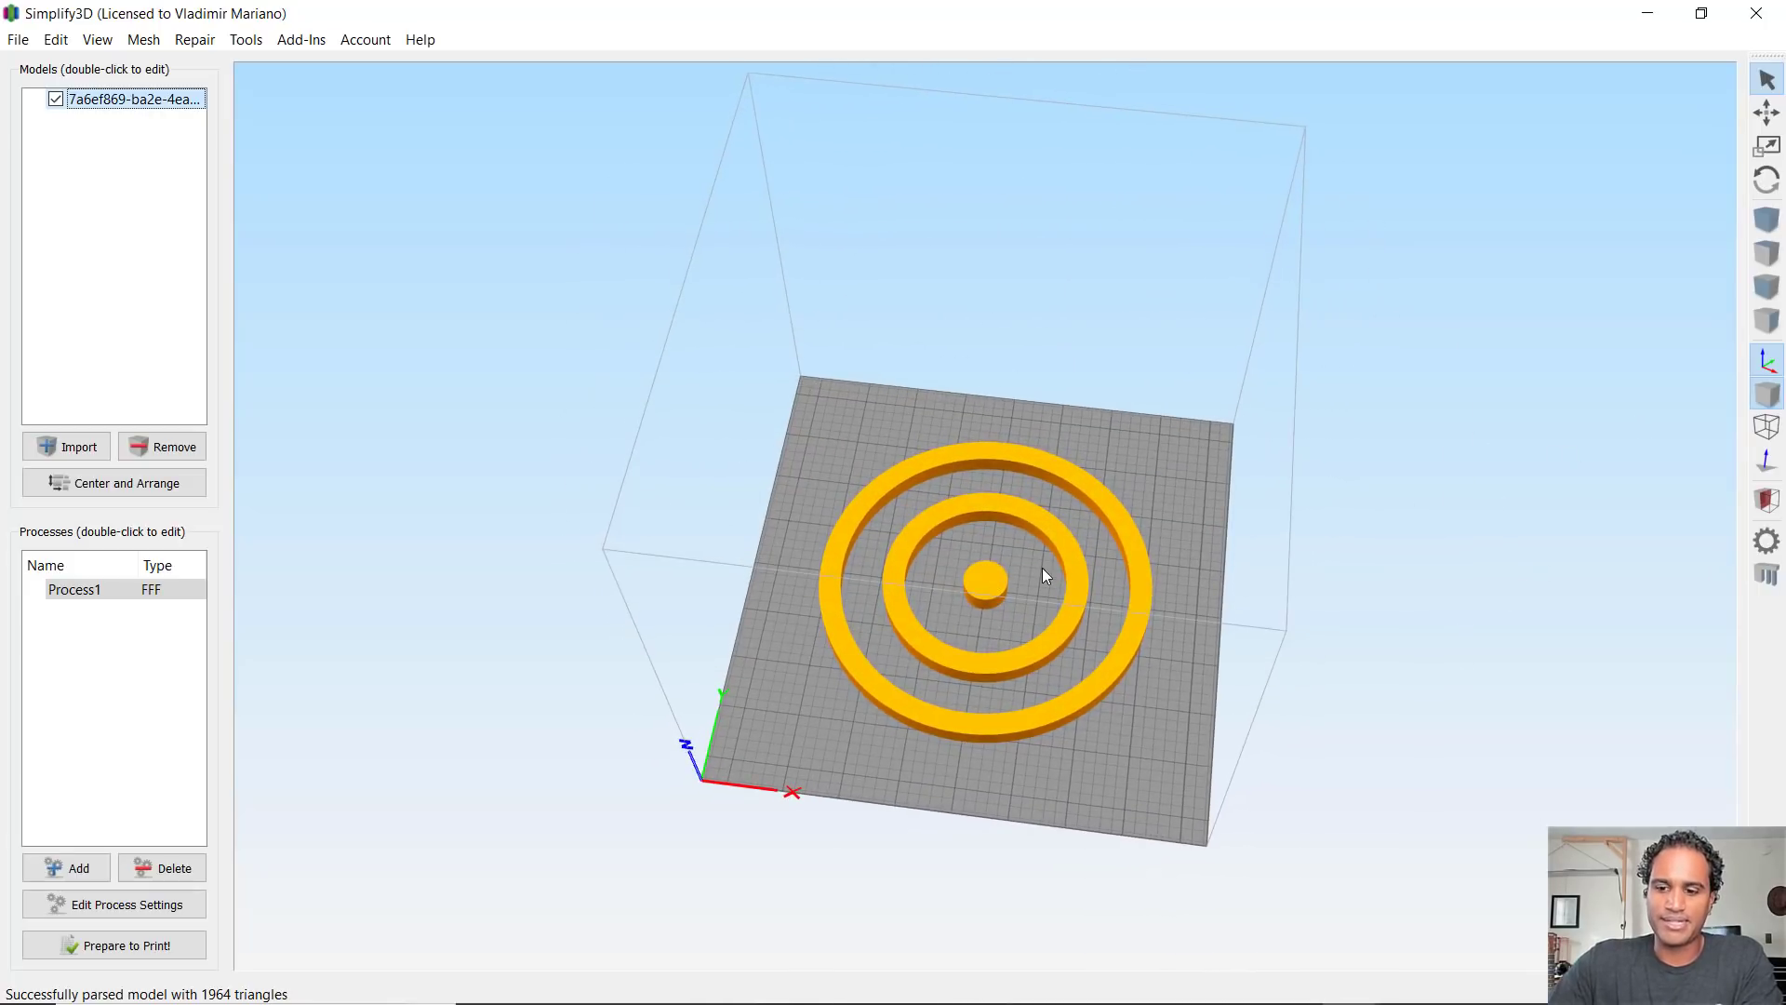
{"action": "key", "text": "Delete"}
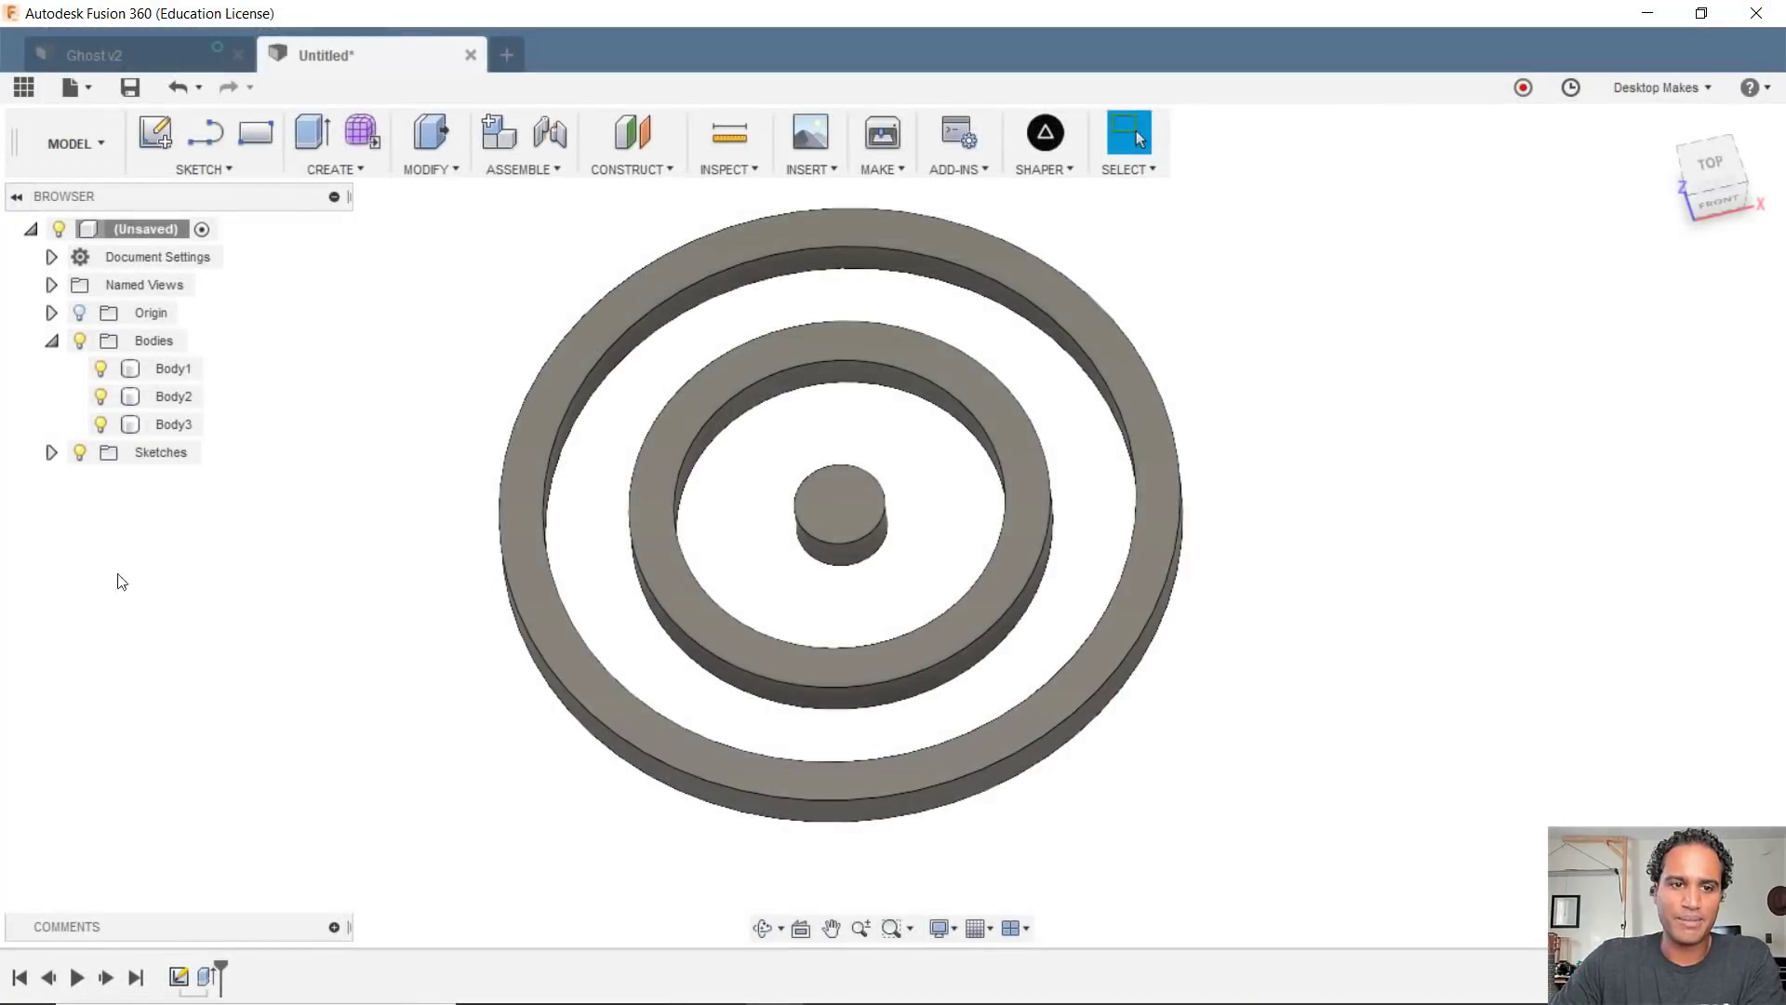
Step: Hide Body2 and send the top-level component to Simplify3D as an STL containing only the outer ring and center cylinder
{"action": "left_click", "coordinate": [100, 395]}
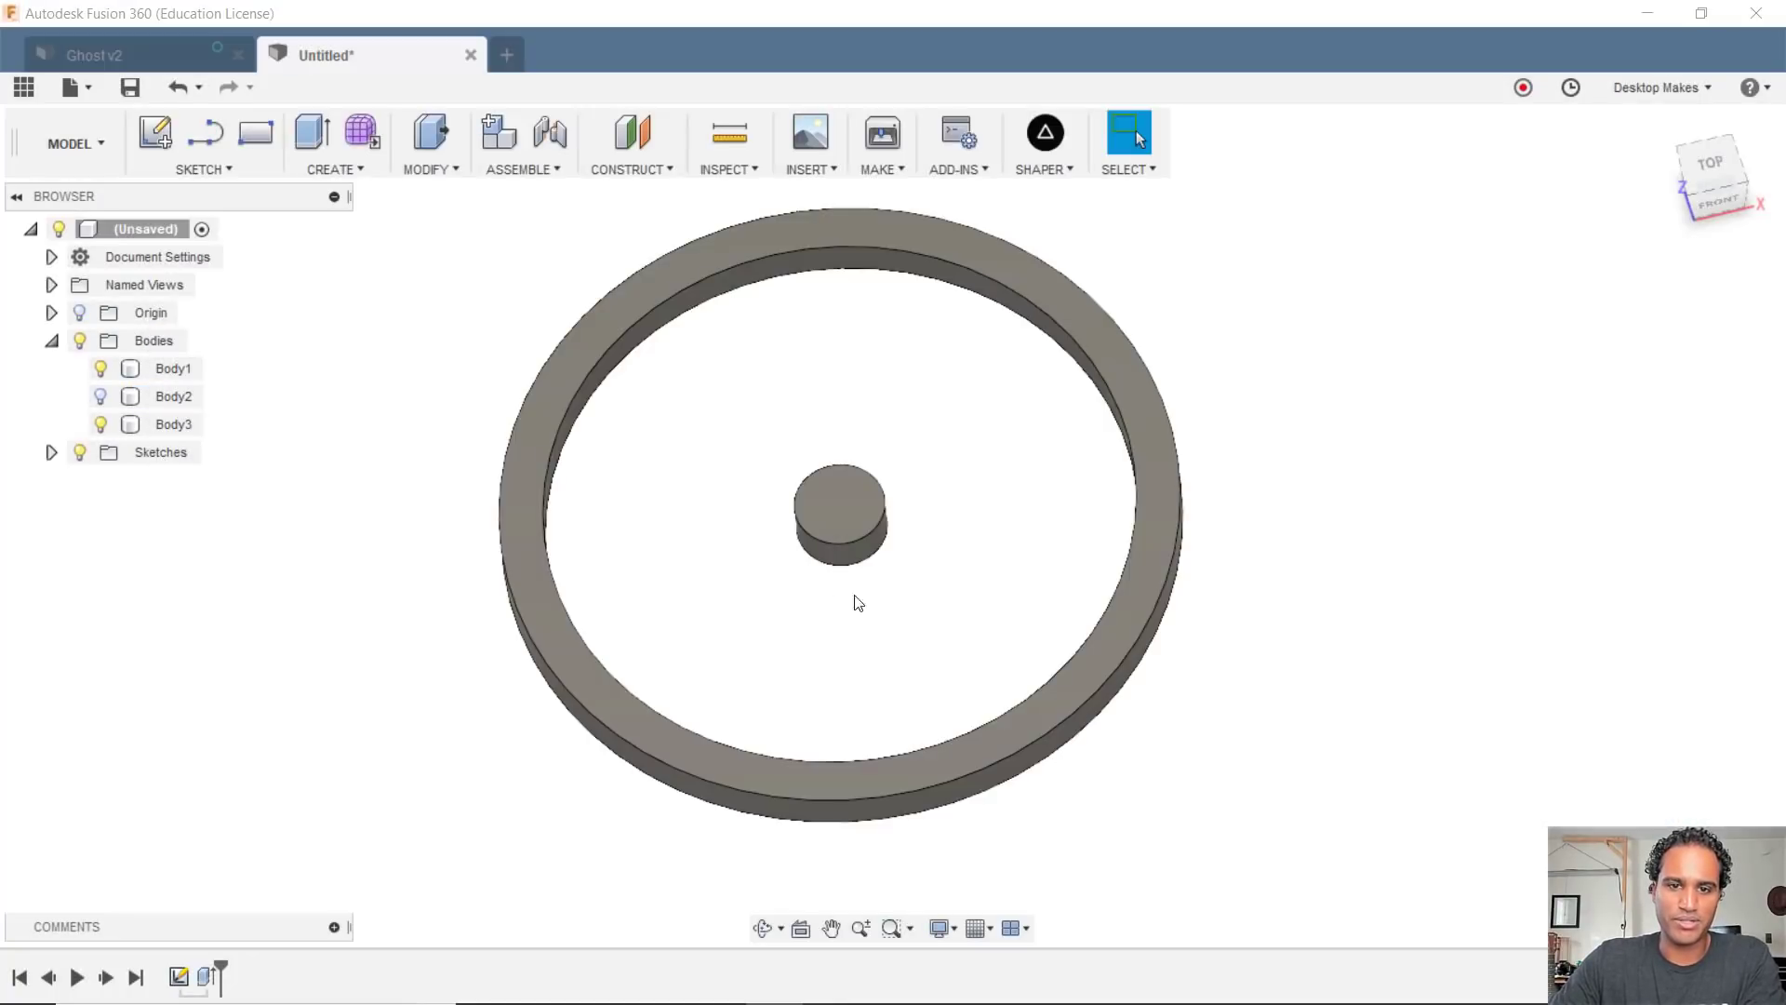
{"action": "right_click", "coordinate": [144, 231]}
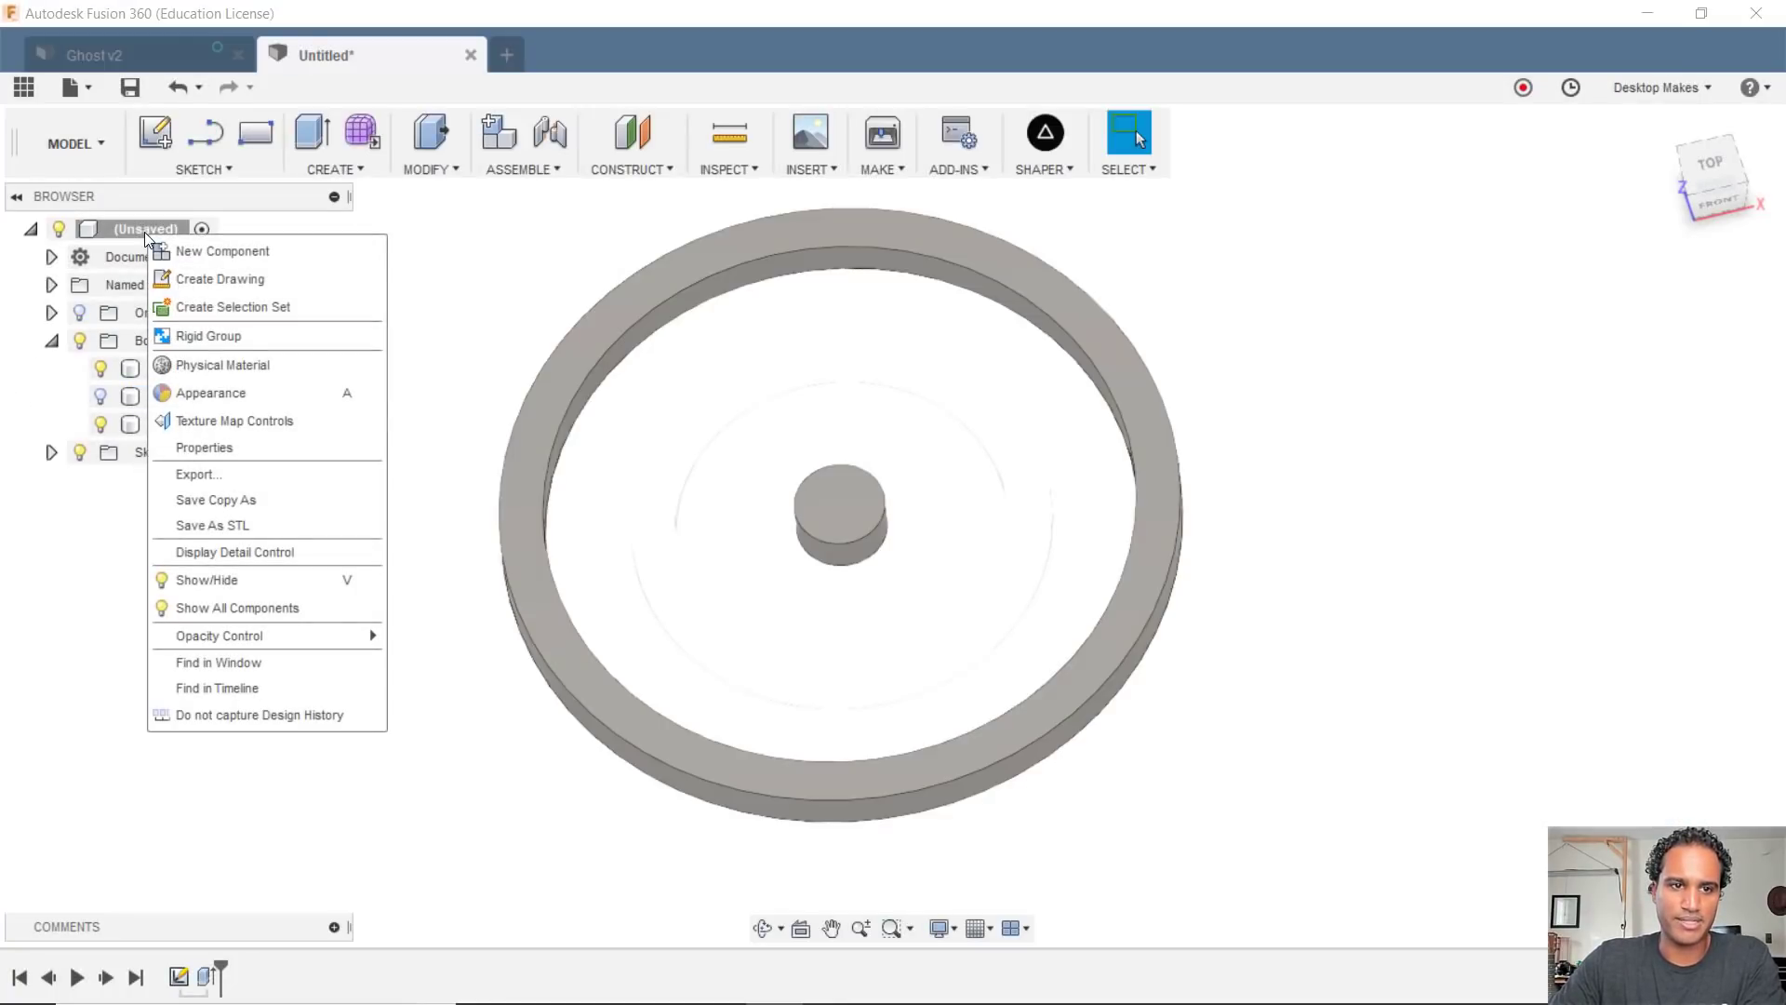
{"action": "left_click", "coordinate": [214, 525]}
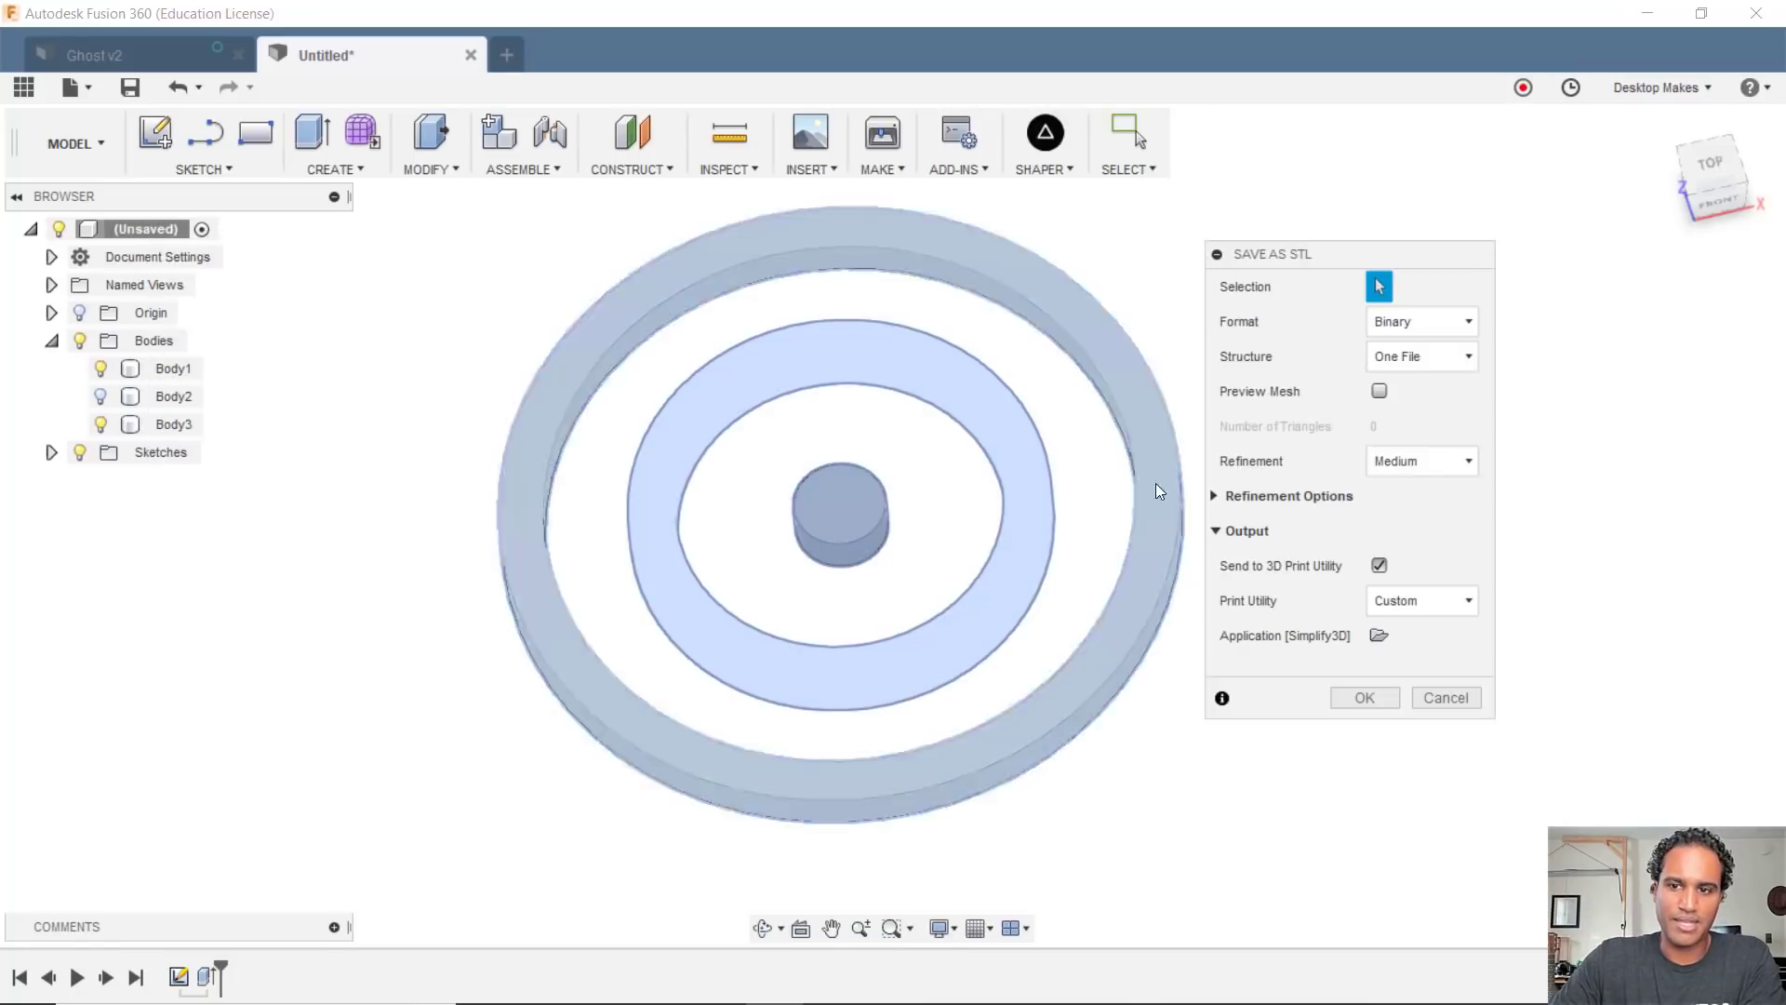
{"action": "left_click", "coordinate": [1363, 698]}
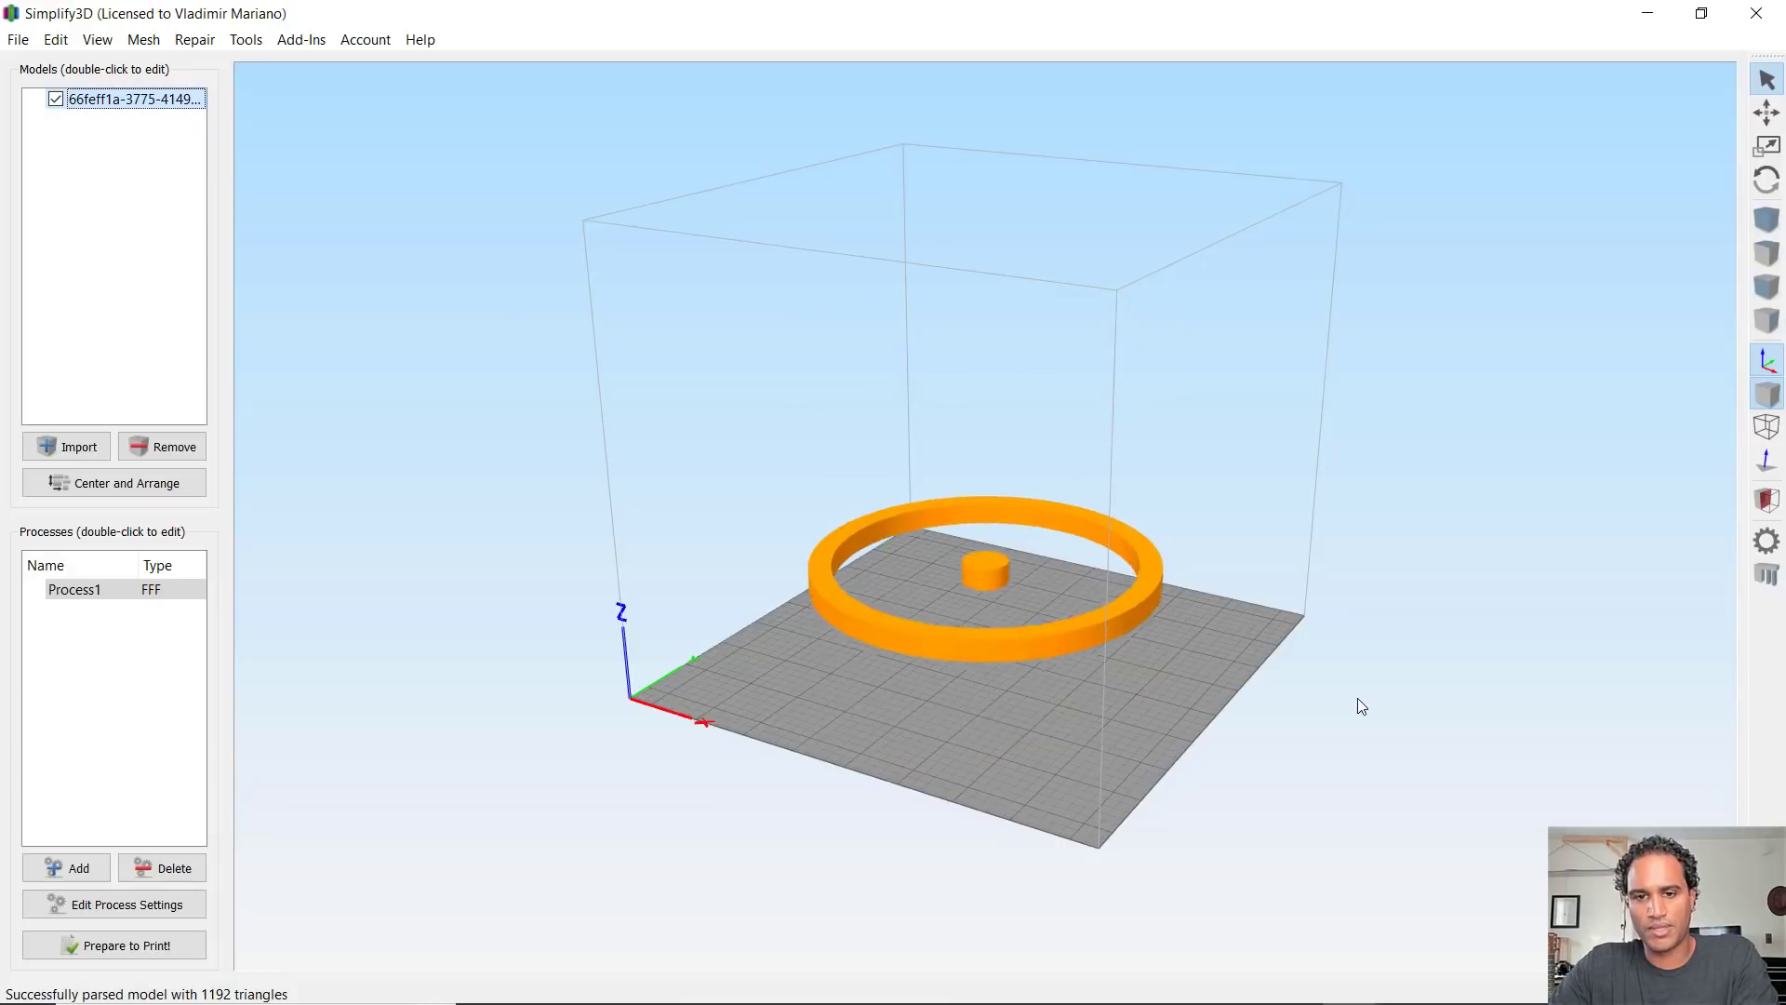
{"action": "left_click_drag", "start_coordinate": [1192, 389], "coordinate": [1273, 456]}
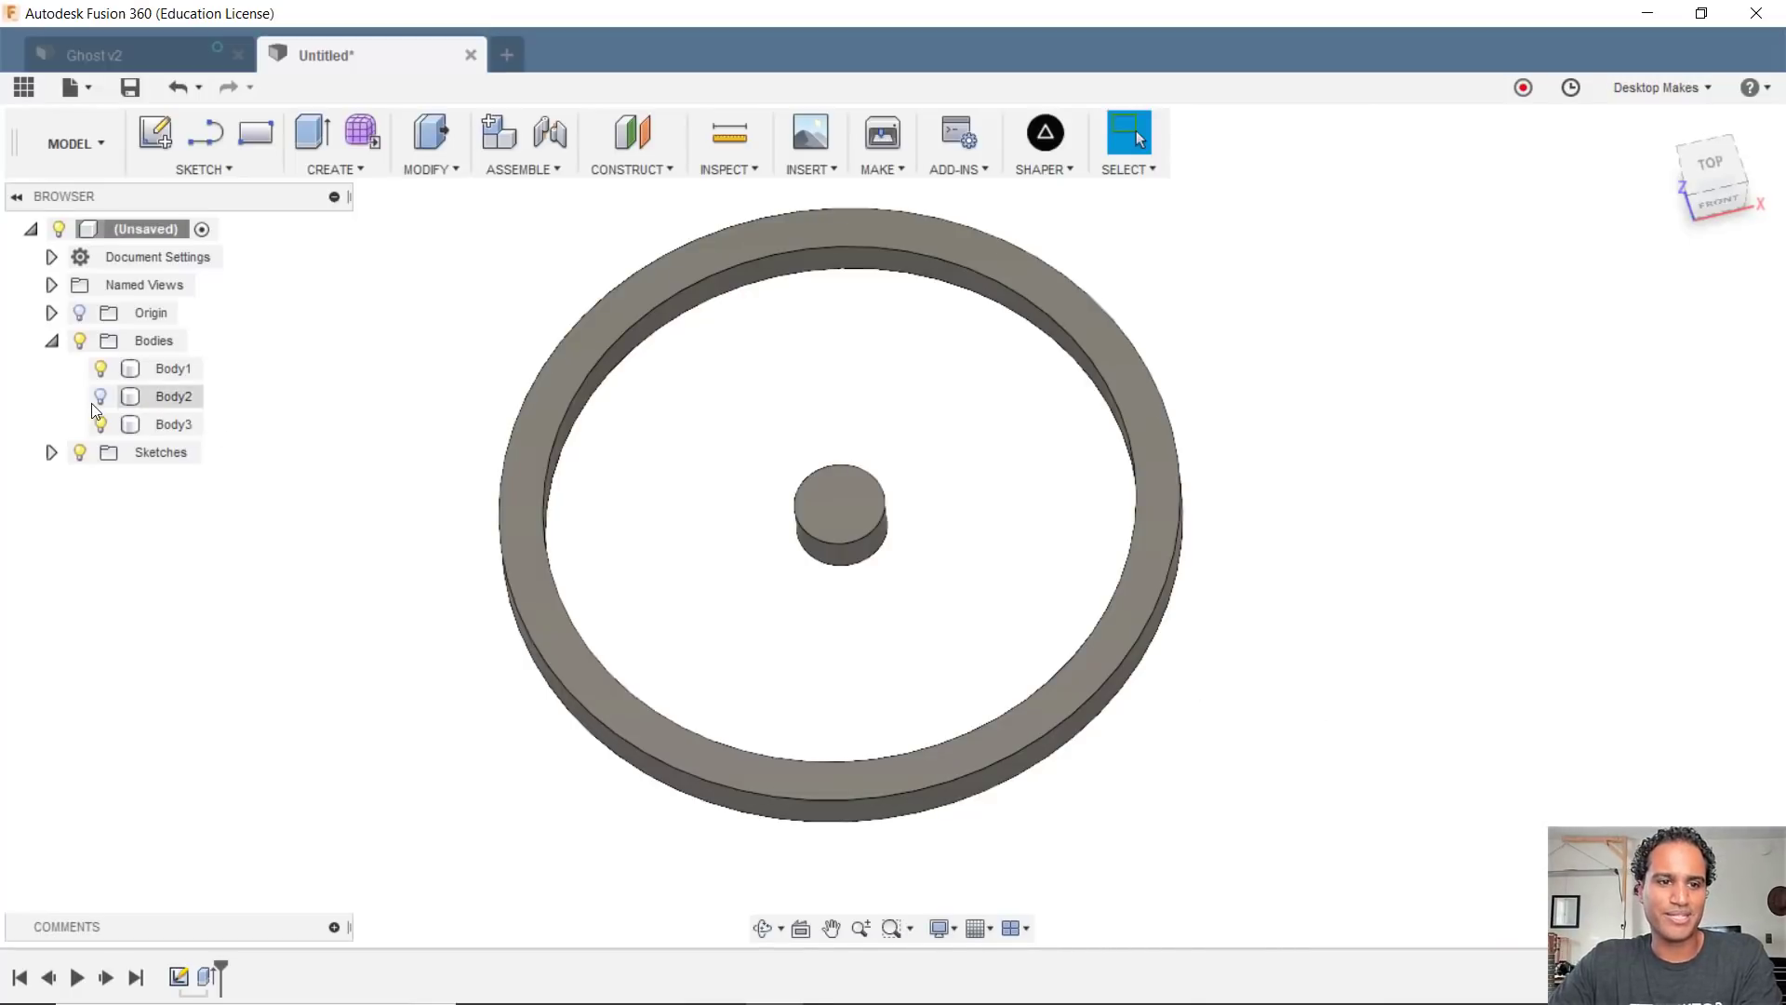
Step: Return to Fusion 360 and make Body2, the middle ring, visible again
{"action": "left_click", "coordinate": [97, 397]}
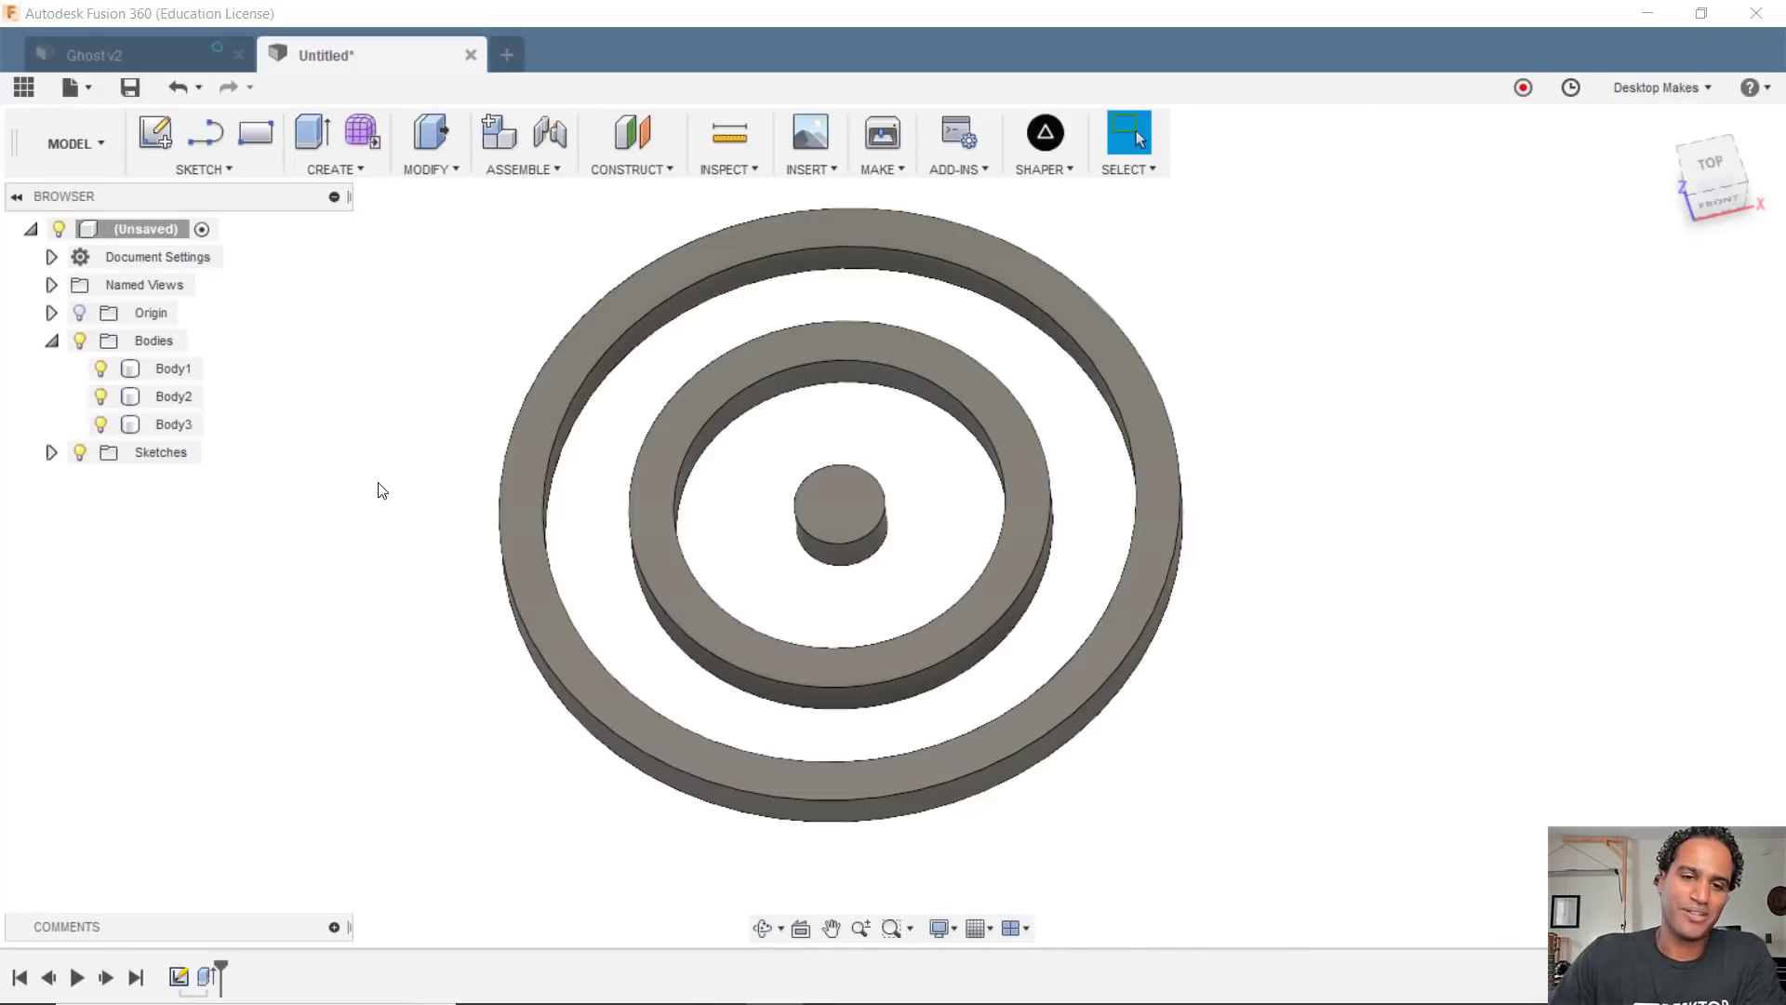
{"action": "middle_click_drag", "start_coordinate": [404, 522], "coordinate": [442, 537], "text": "shift"}
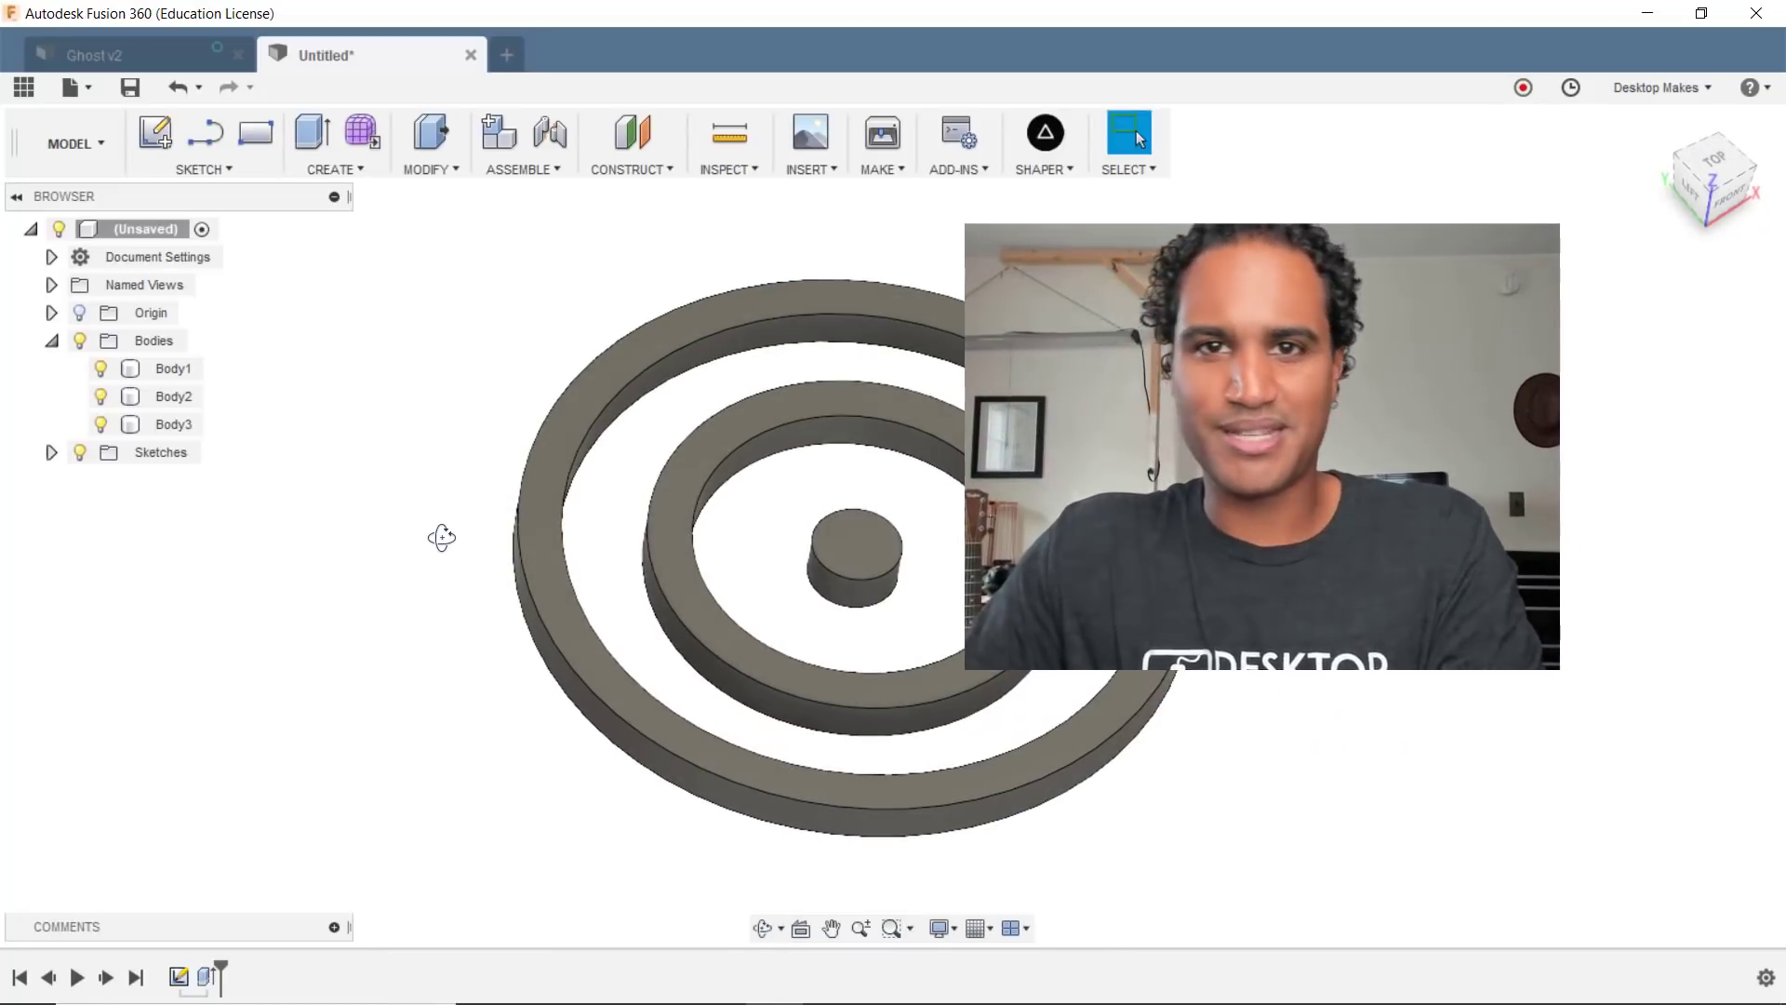